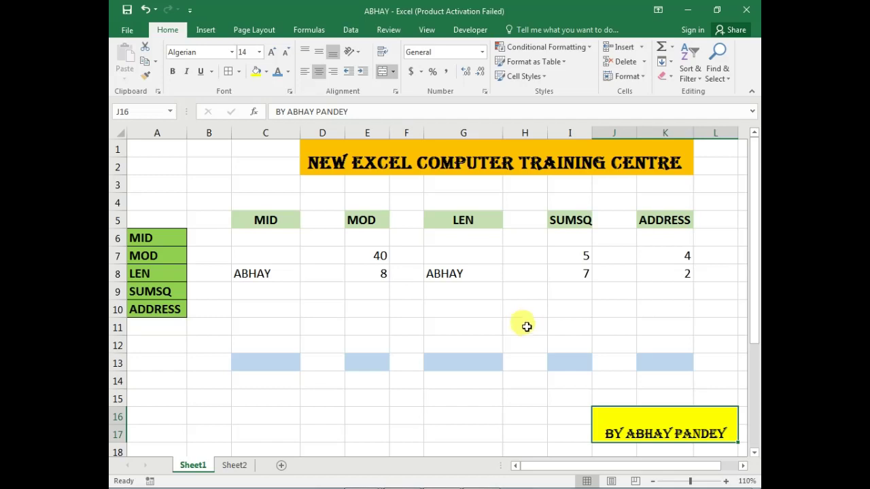
- Preview Sheet2's function table, then return to Sheet1's MID and MOD table
{"action": "left_click", "coordinate": [234, 467]}
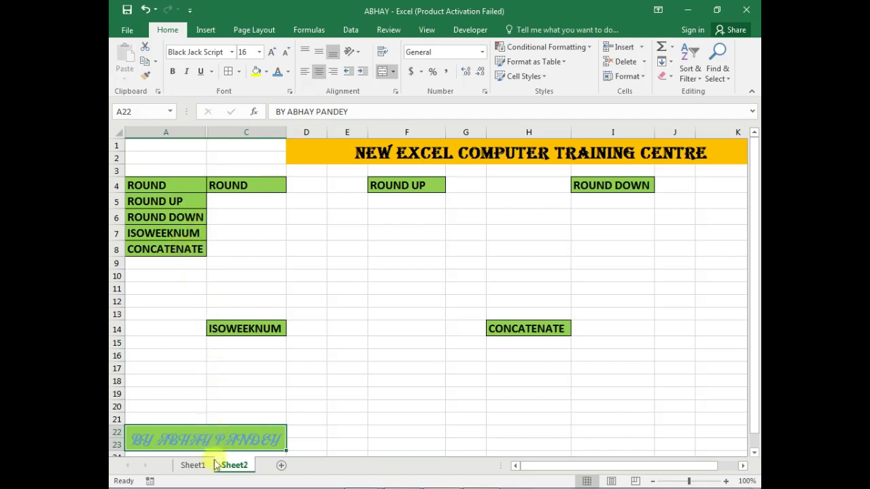
{"action": "left_click", "coordinate": [193, 466]}
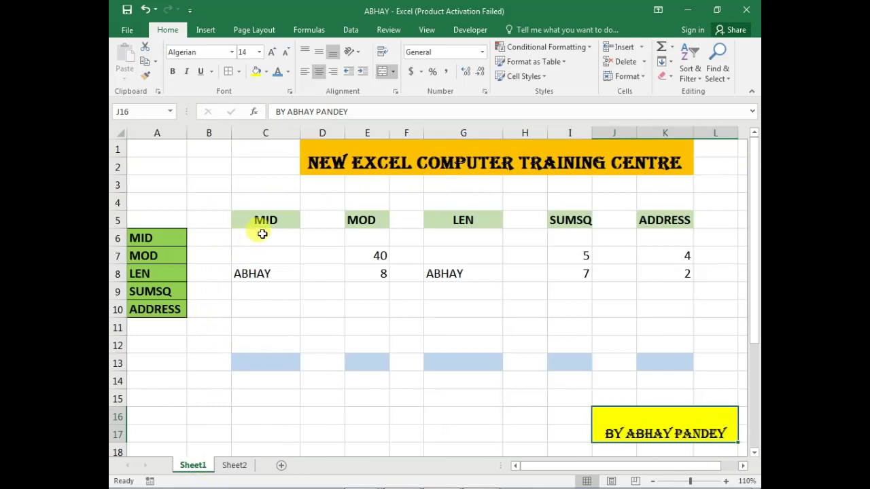
{"action": "left_click", "coordinate": [282, 290]}
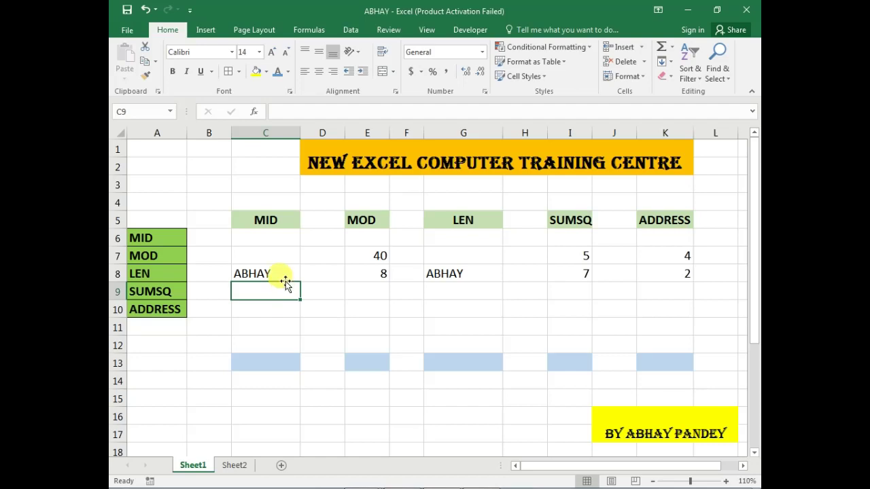
- Enter =MID(C8,3,3) in C13 so it returns HAY from ABHAY
{"action": "left_click", "coordinate": [279, 362]}
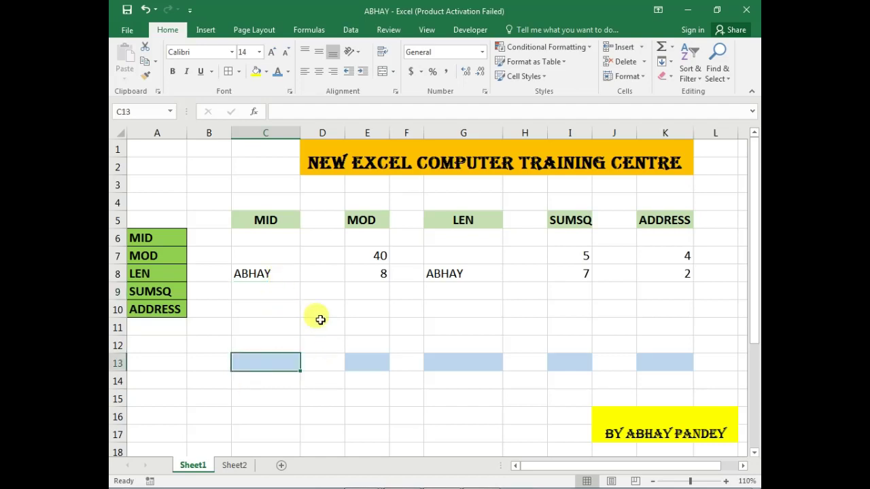
{"action": "type", "text": "=MI"}
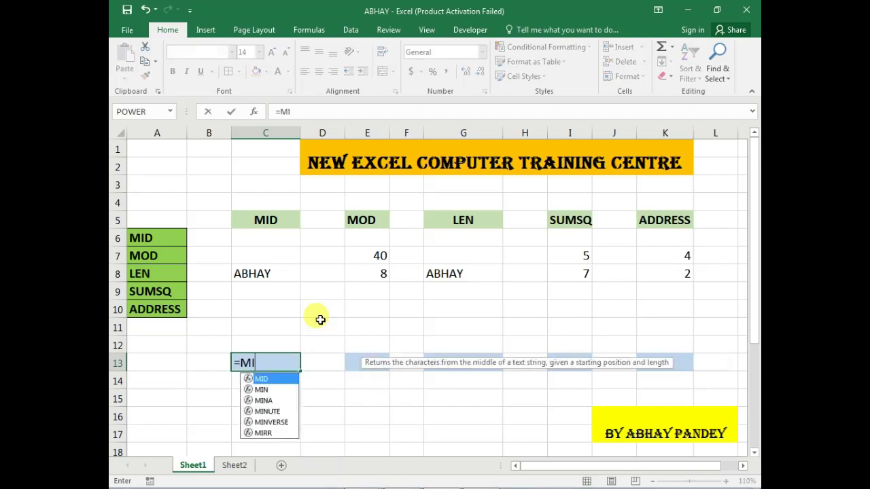
{"action": "type", "text": "D("}
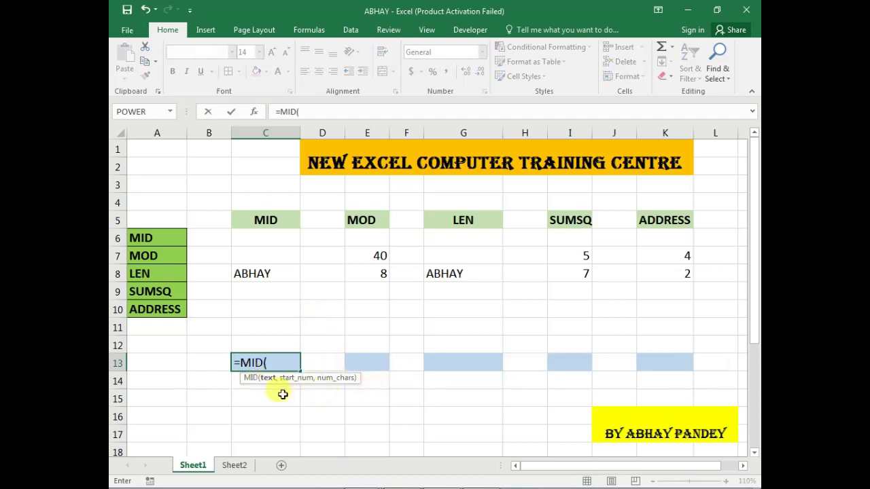
{"action": "left_click", "coordinate": [274, 276]}
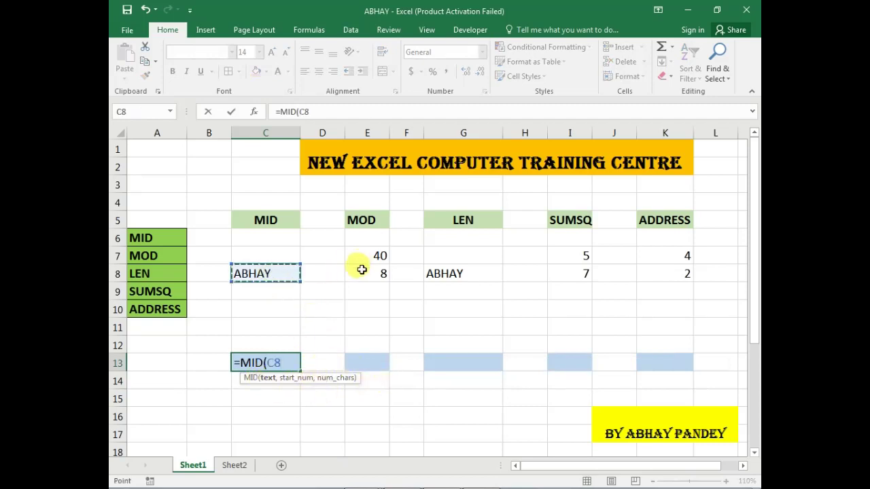
{"action": "type", "text": ","}
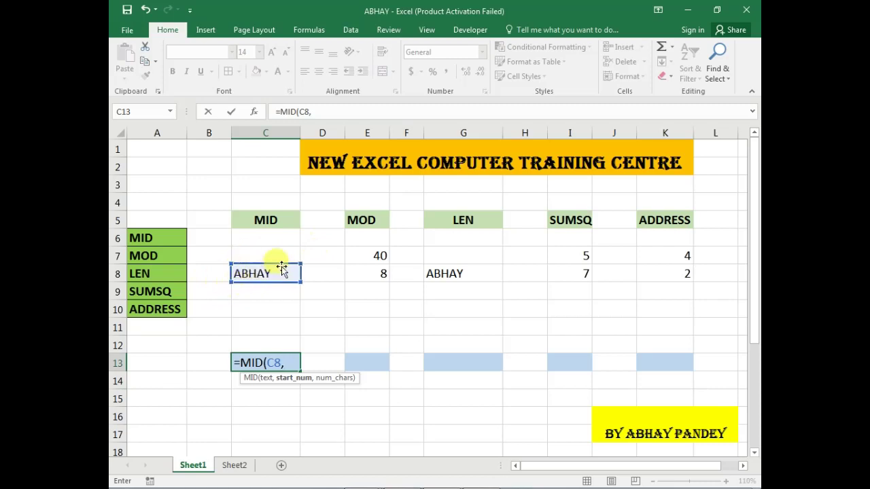
{"action": "type", "text": "3,"}
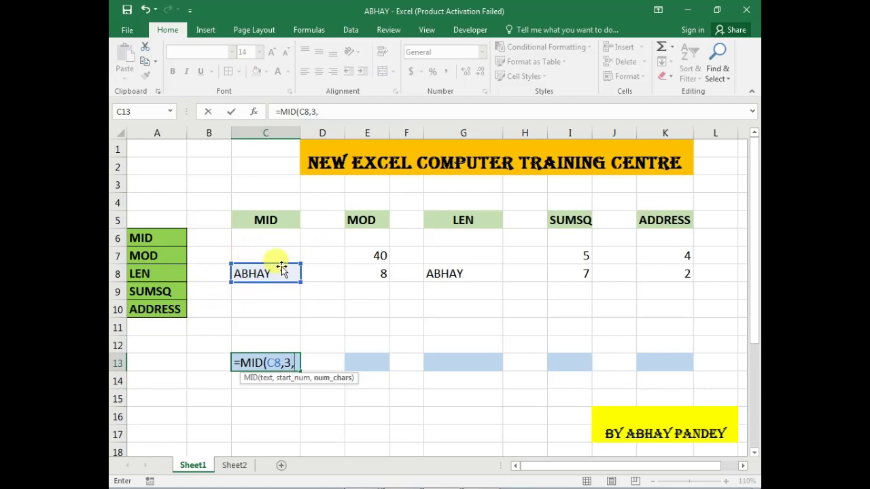
{"action": "type", "text": "3"}
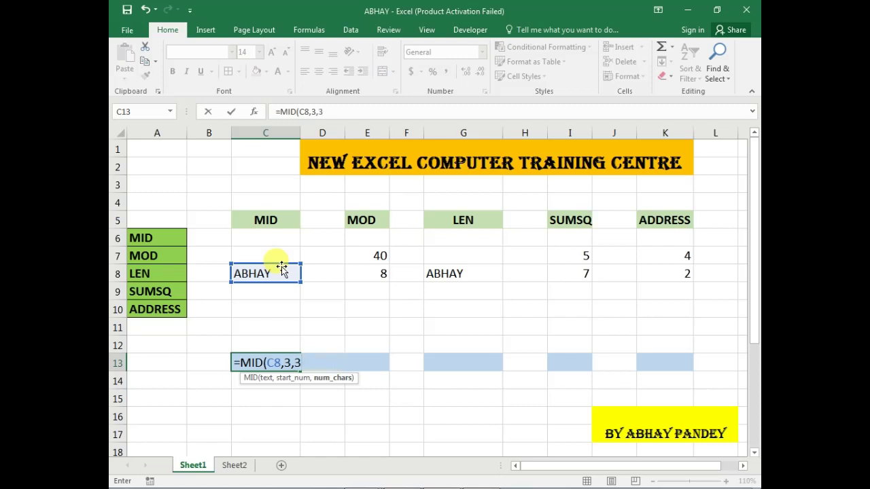
{"action": "key", "text": "Return"}
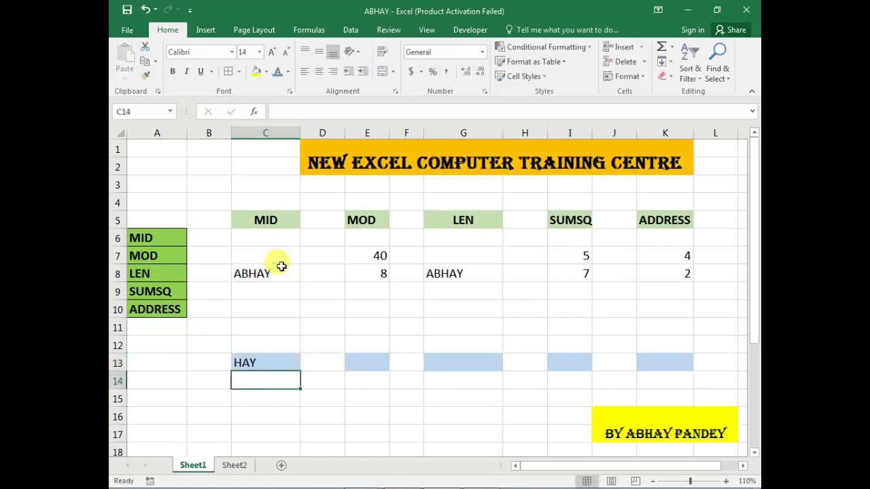
{"action": "left_click", "coordinate": [292, 362]}
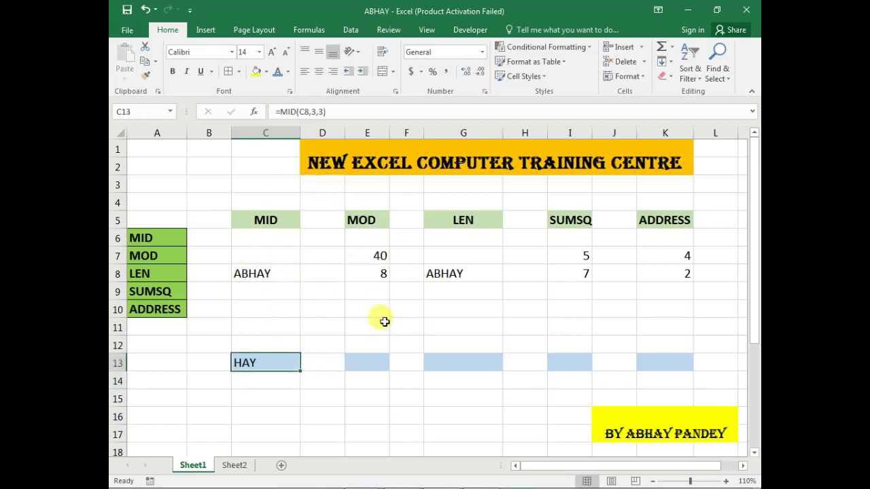
{"action": "left_click", "coordinate": [363, 363]}
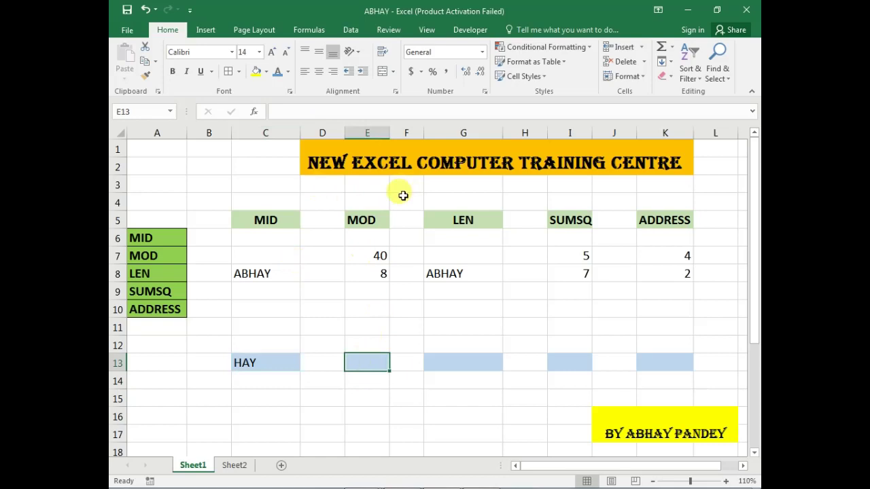
- Enter =MOD(E7,E8) in E13 to get the remainder of E7 divided by E8
{"action": "type", "text": "="}
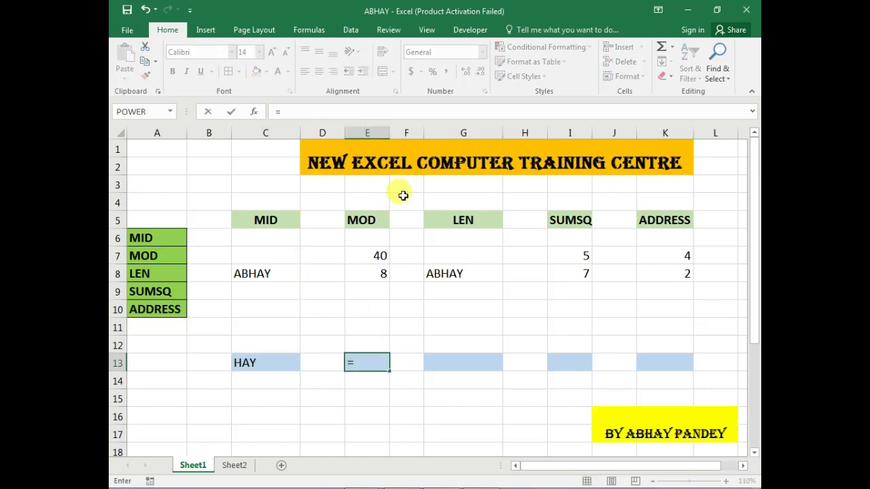
{"action": "type", "text": "MOD("}
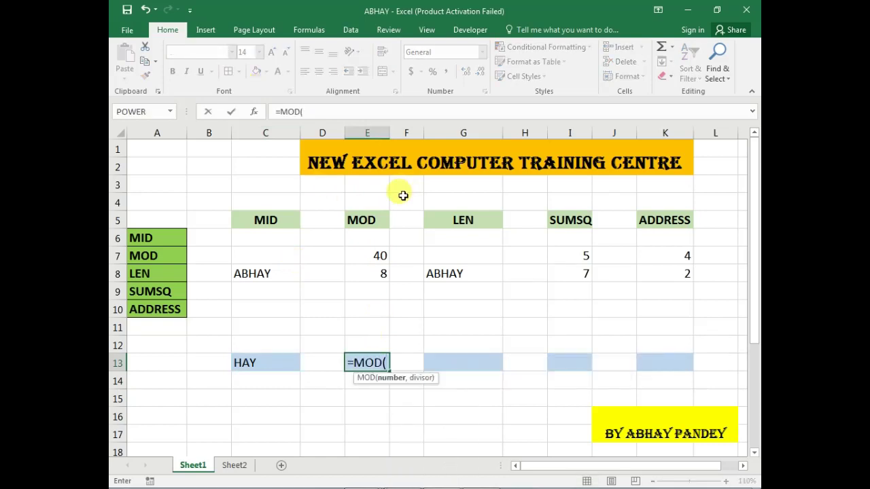
{"action": "left_click", "coordinate": [369, 253]}
{"action": "type", "text": ","}
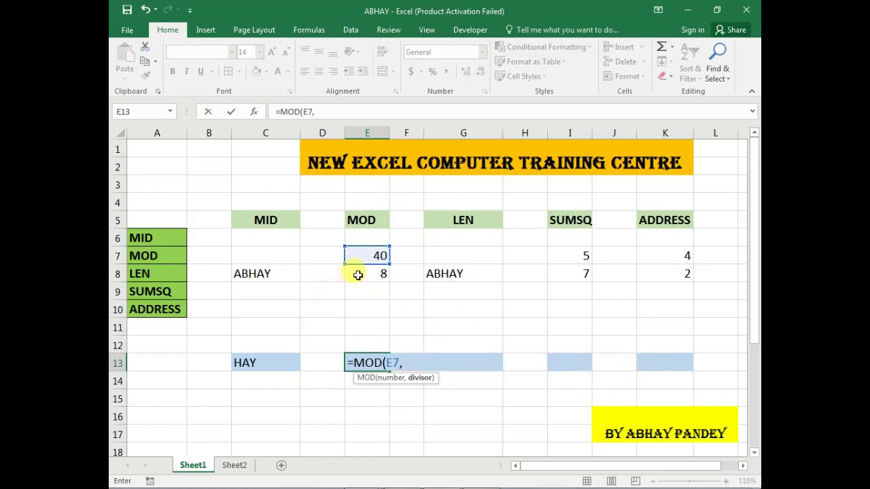
{"action": "left_click", "coordinate": [365, 270]}
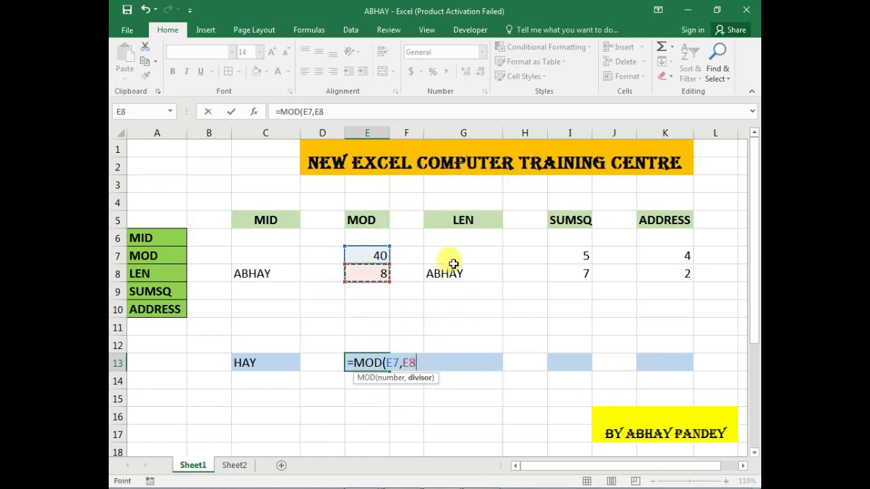
{"action": "type", "text": ")"}
{"action": "key", "text": "Return"}
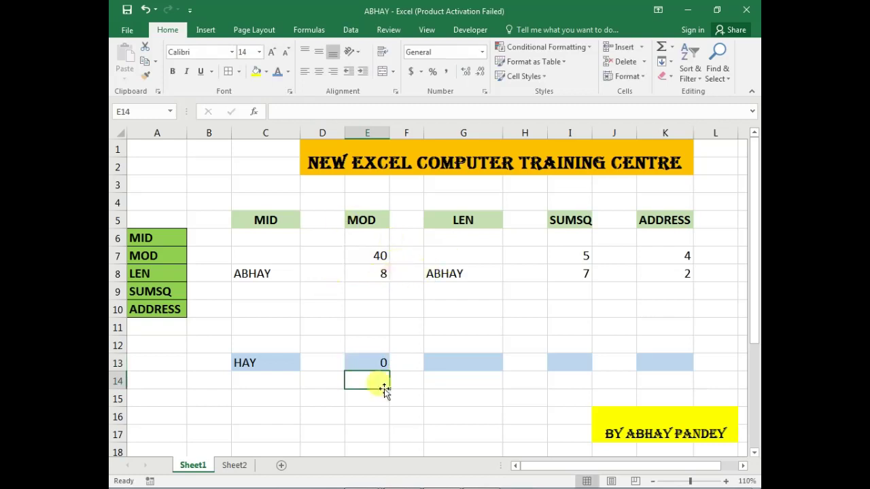
{"action": "left_click", "coordinate": [364, 361]}
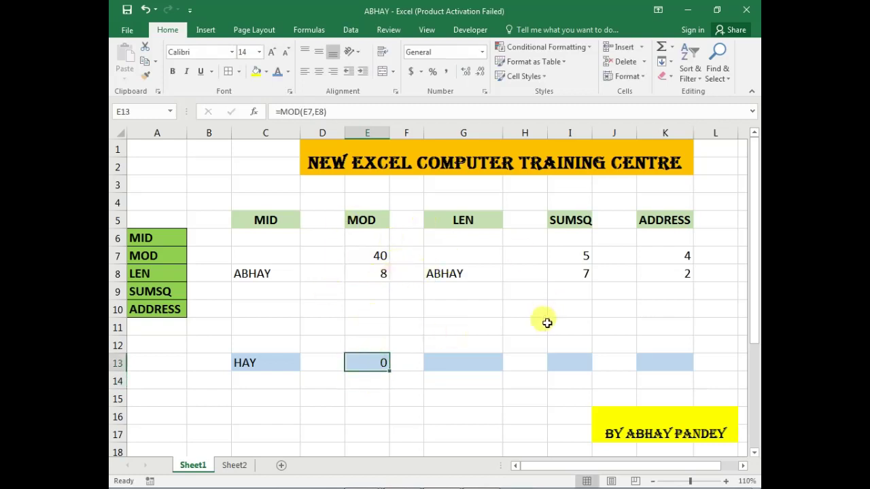
- Change E7 to 44 so E13's remainder becomes 4
{"action": "left_click", "coordinate": [378, 255]}
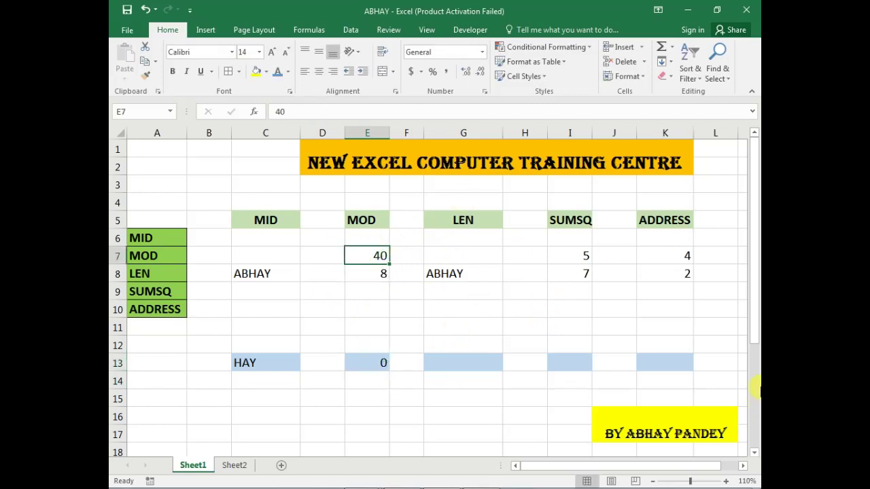
{"action": "type", "text": "44"}
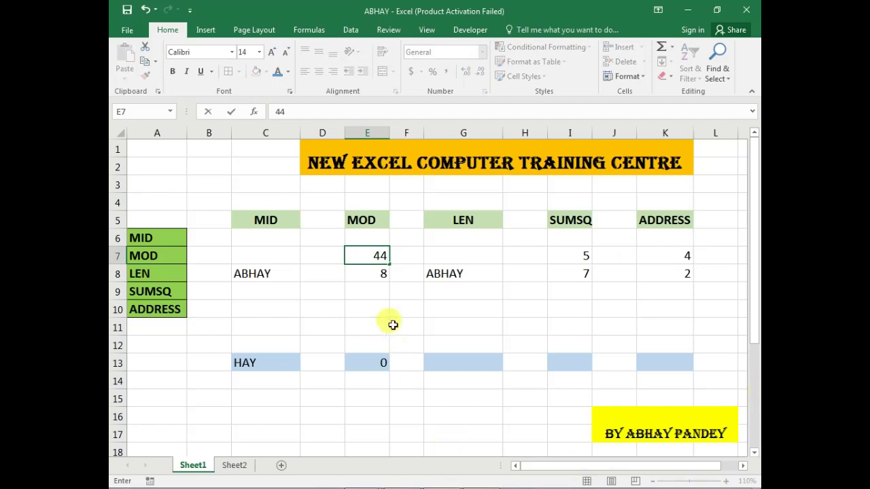
{"action": "key", "text": "Return"}
{"action": "left_click", "coordinate": [369, 307]}
{"action": "left_click", "coordinate": [369, 390]}
{"action": "left_click", "coordinate": [369, 360]}
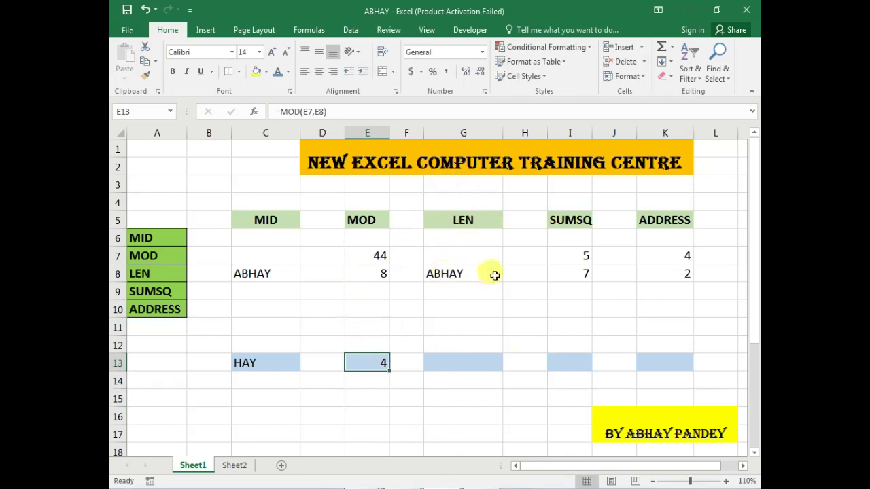
{"action": "left_click", "coordinate": [460, 363]}
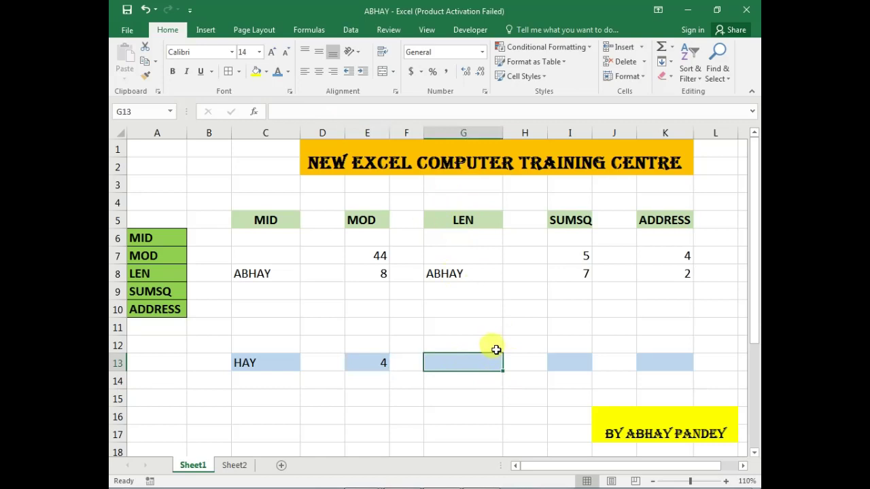
- Enter =LEN(G8) in G13 to count the 5 characters of ABHAY
{"action": "type", "text": "="}
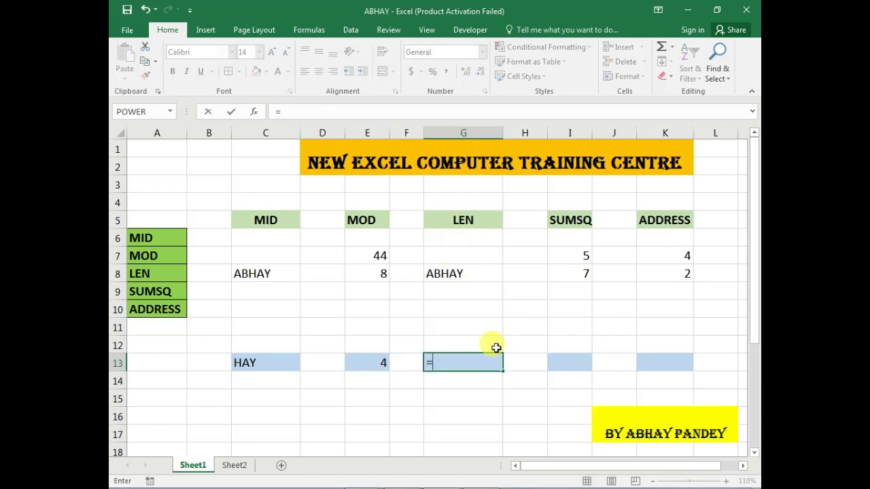
{"action": "type", "text": "LEN("}
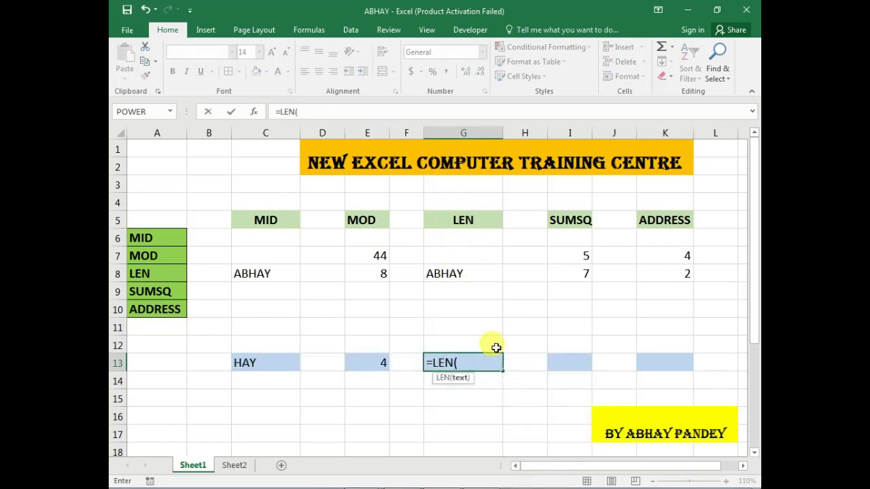
{"action": "left_click", "coordinate": [466, 274]}
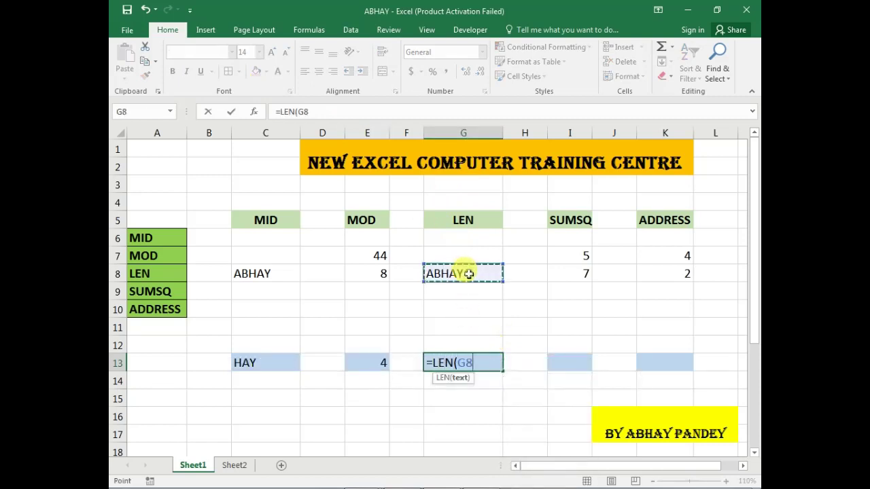
{"action": "type", "text": ")"}
{"action": "key", "text": "Return"}
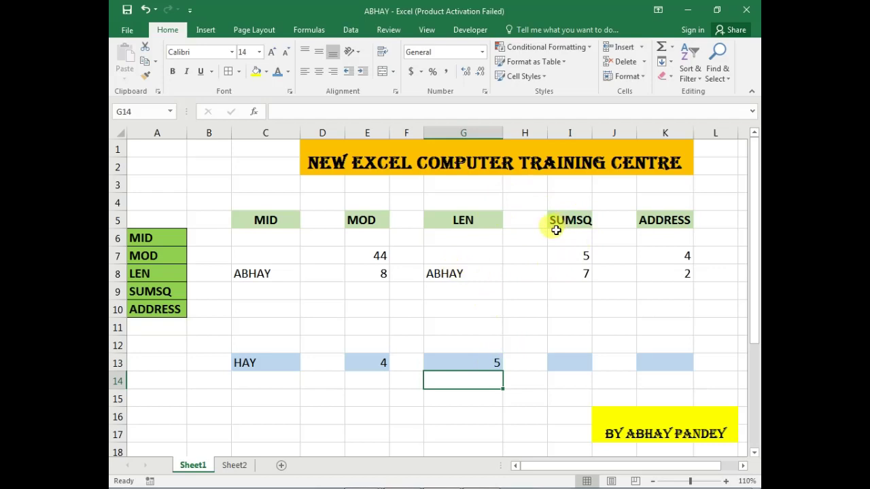
{"action": "left_click", "coordinate": [558, 365]}
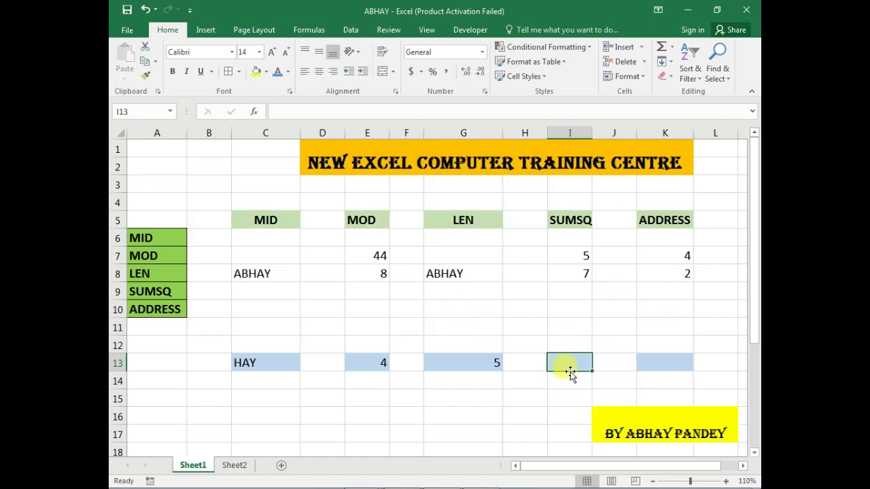
- Enter =SUMSQ(I7,I8) in I13, returning 74
{"action": "type", "text": "="}
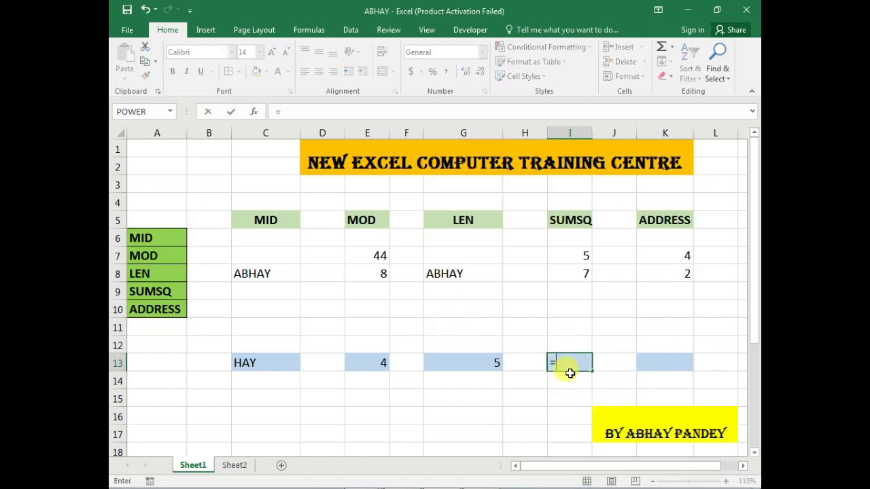
{"action": "type", "text": "SU"}
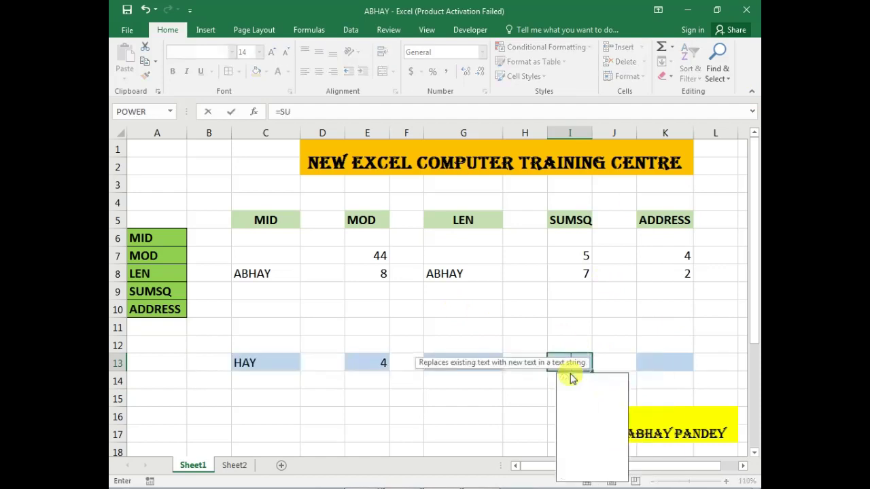
{"action": "type", "text": "MSQ("}
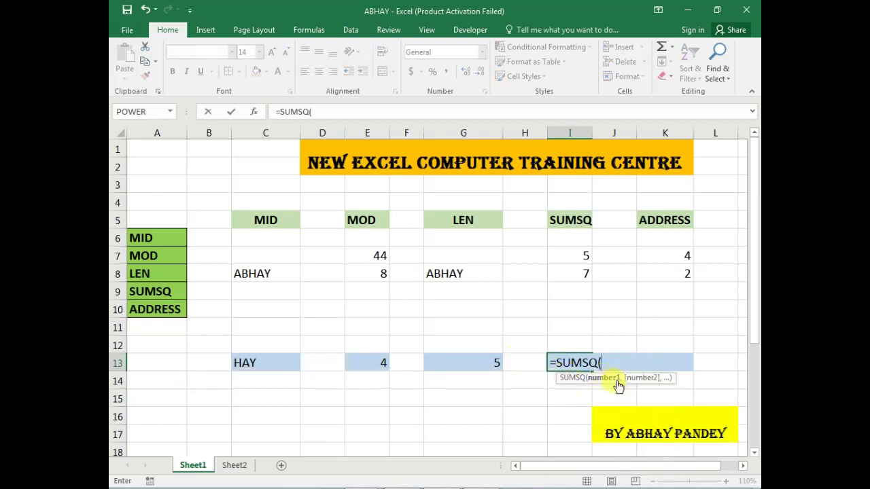
{"action": "left_click", "coordinate": [574, 253]}
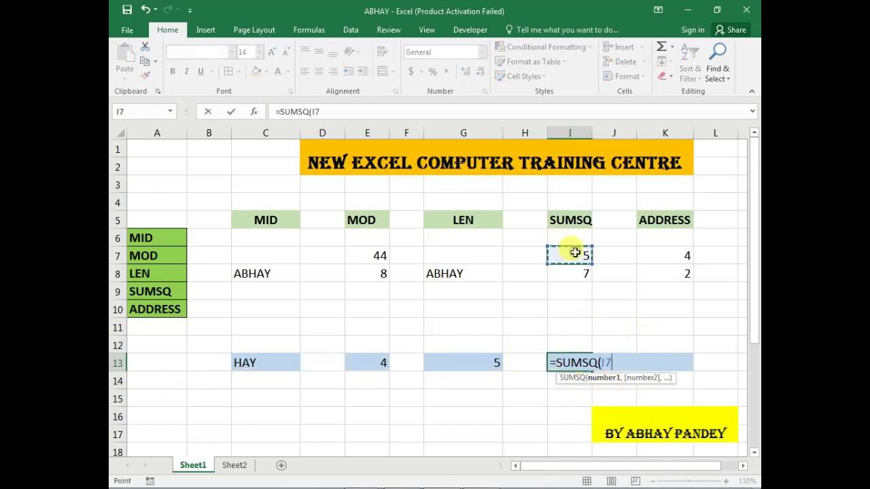
{"action": "type", "text": ","}
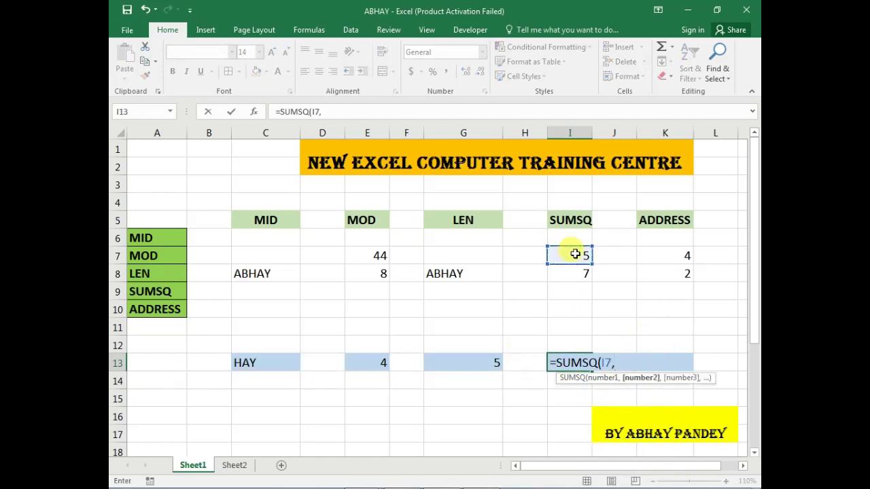
{"action": "left_click", "coordinate": [565, 271]}
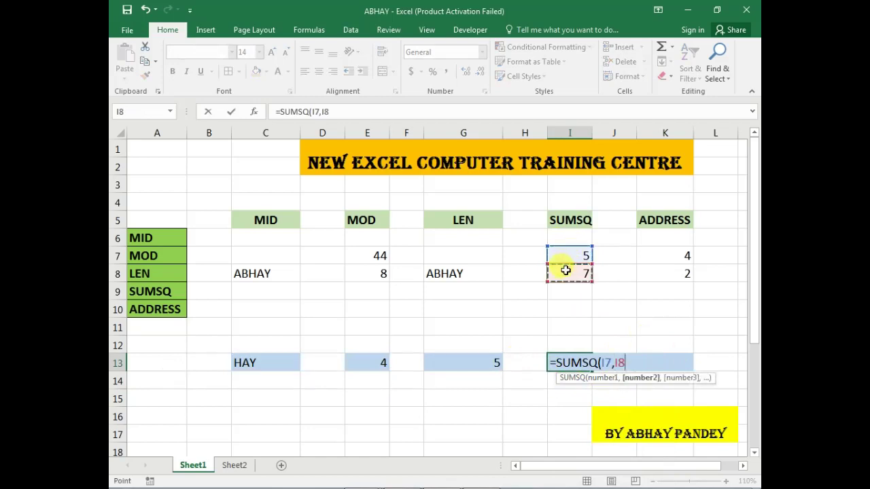
{"action": "type", "text": ")"}
{"action": "key", "text": "Return"}
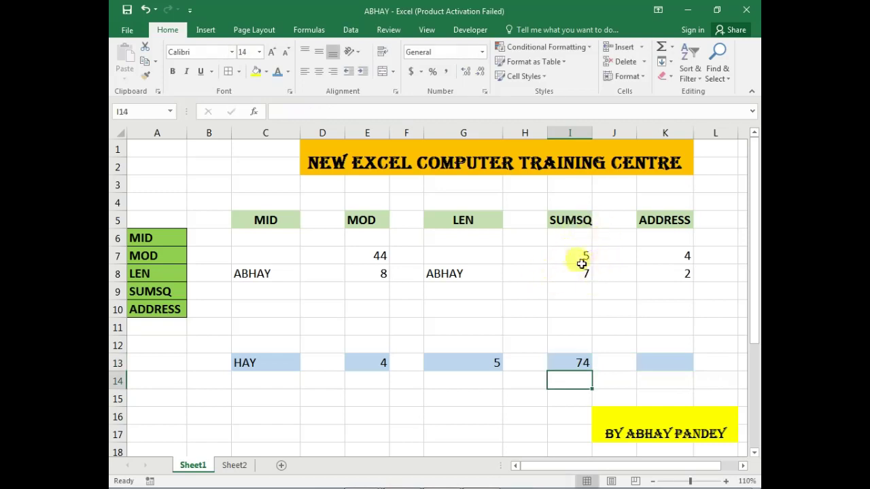
- Enter check values 25 and 49 in I10:I11 and AutoSum them to 74 in I12
{"action": "left_click", "coordinate": [562, 306]}
{"action": "type", "text": "25"}
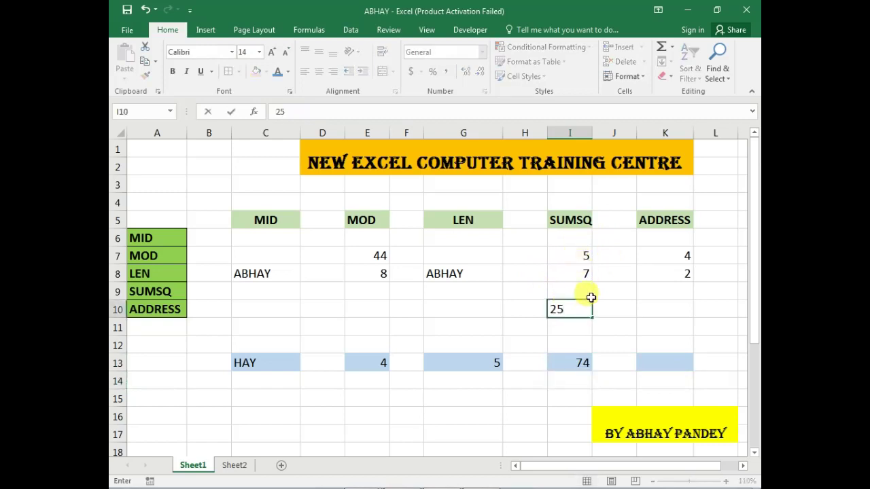
{"action": "left_click", "coordinate": [570, 327]}
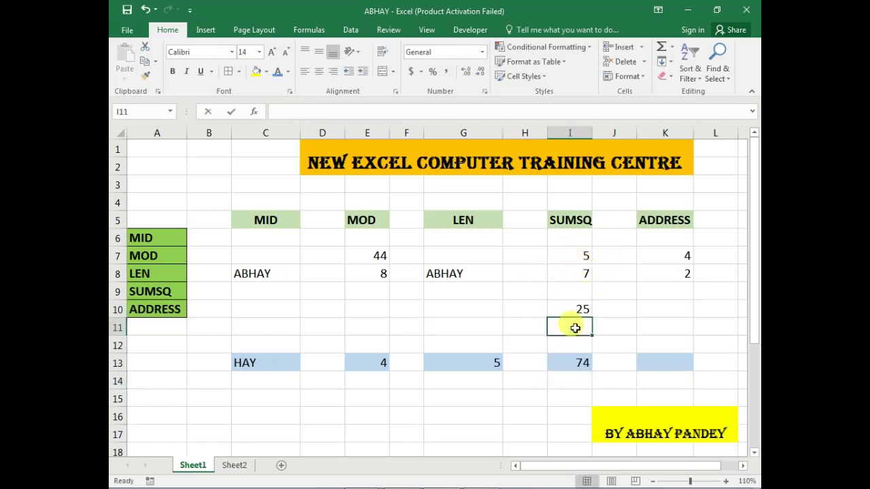
{"action": "type", "text": "49"}
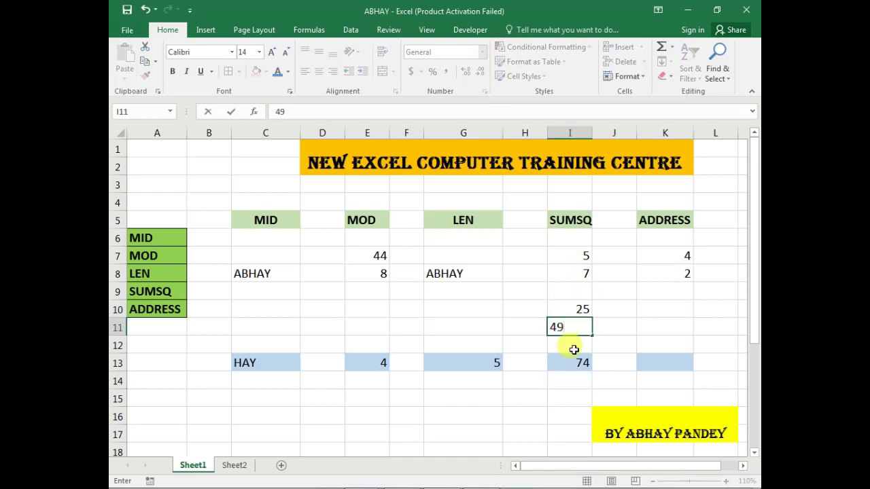
{"action": "left_click", "coordinate": [570, 346]}
{"action": "left_click_drag", "start_coordinate": [577, 310], "coordinate": [578, 344]}
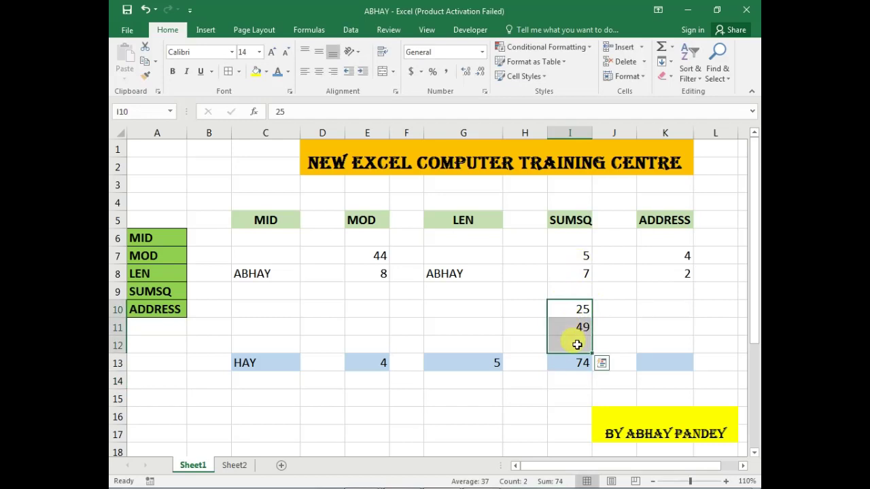
{"action": "key", "text": "alt+equal"}
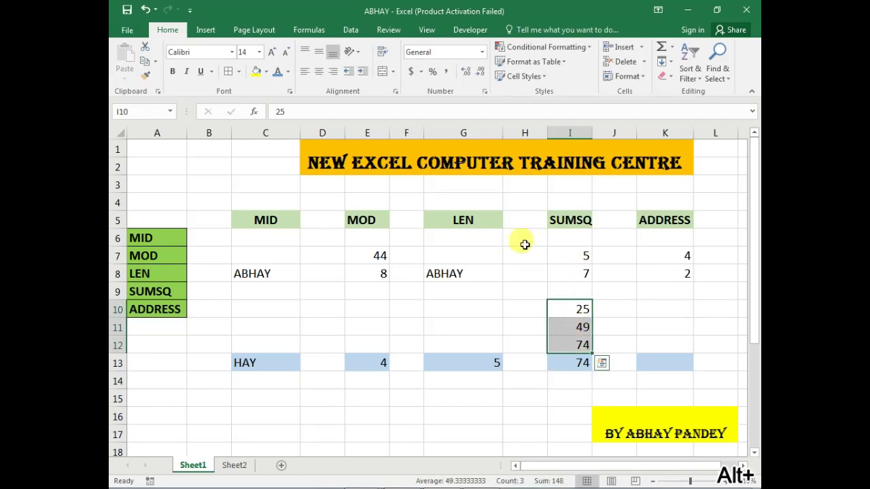
{"action": "left_click", "coordinate": [619, 327]}
{"action": "left_click", "coordinate": [577, 345]}
{"action": "left_click", "coordinate": [575, 363]}
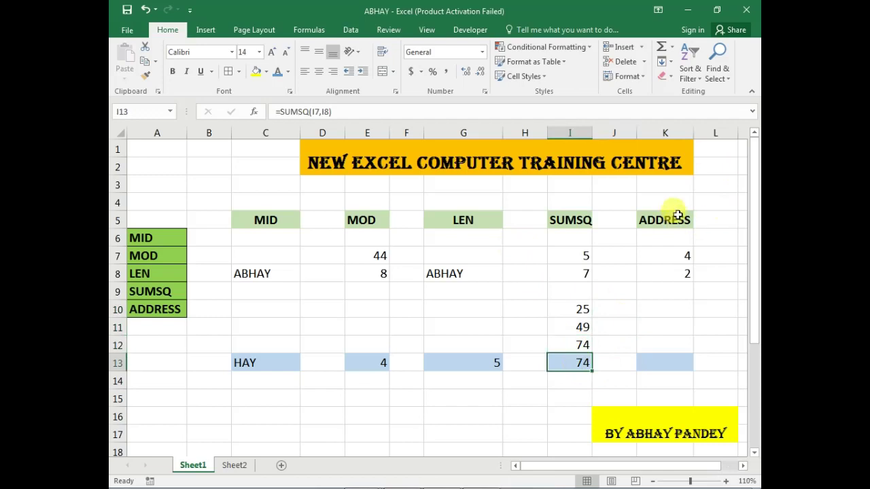
{"action": "left_click", "coordinate": [665, 363]}
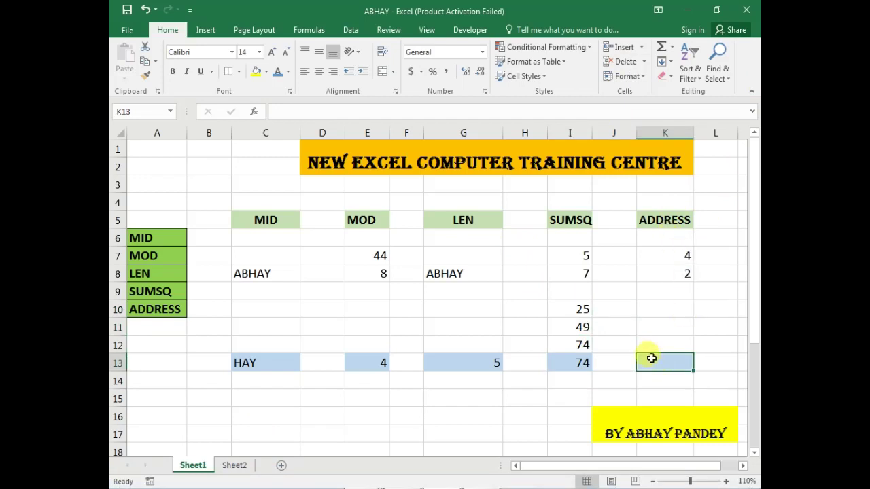
- Enter =ADDRESS(K8,K7) in K13, returning $D$2
{"action": "type", "text": "=ADD"}
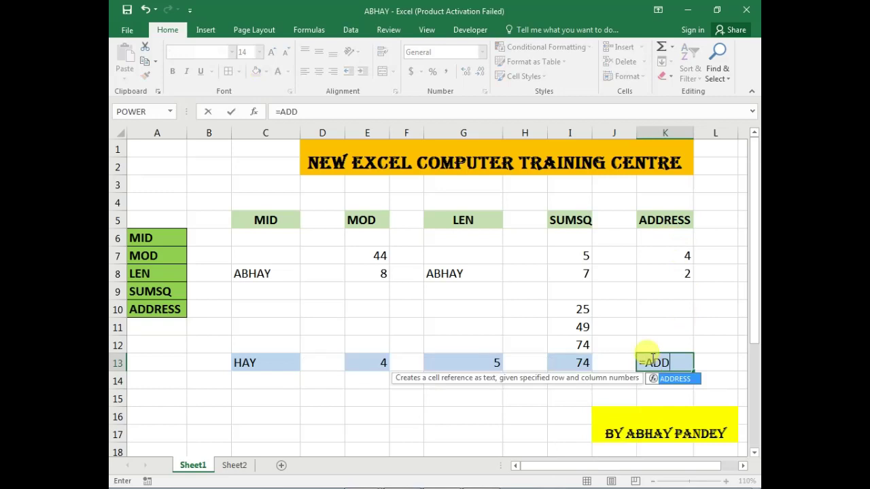
{"action": "type", "text": "RESS("}
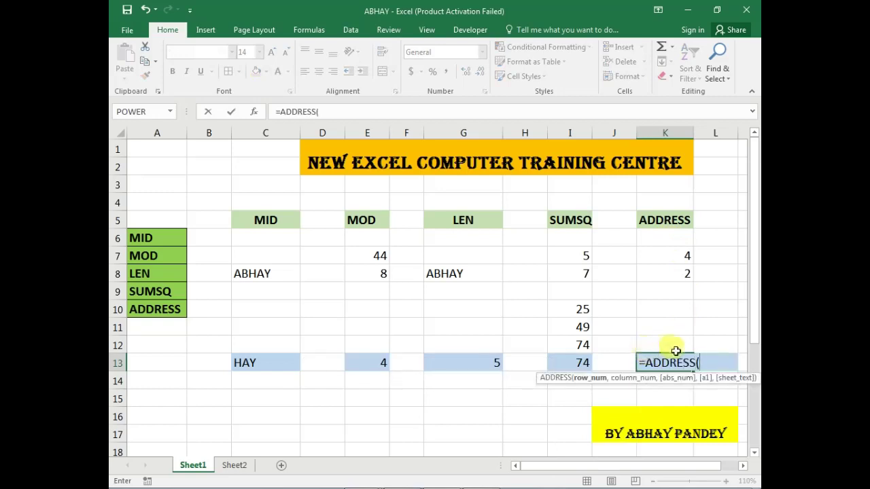
{"action": "left_click", "coordinate": [676, 272]}
{"action": "type", "text": ","}
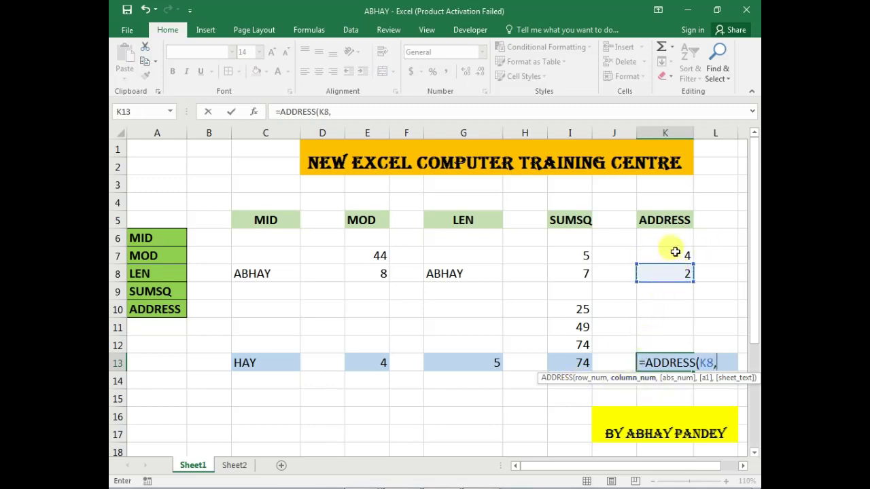
{"action": "left_click", "coordinate": [671, 255]}
{"action": "type", "text": ")"}
{"action": "key", "text": "Return"}
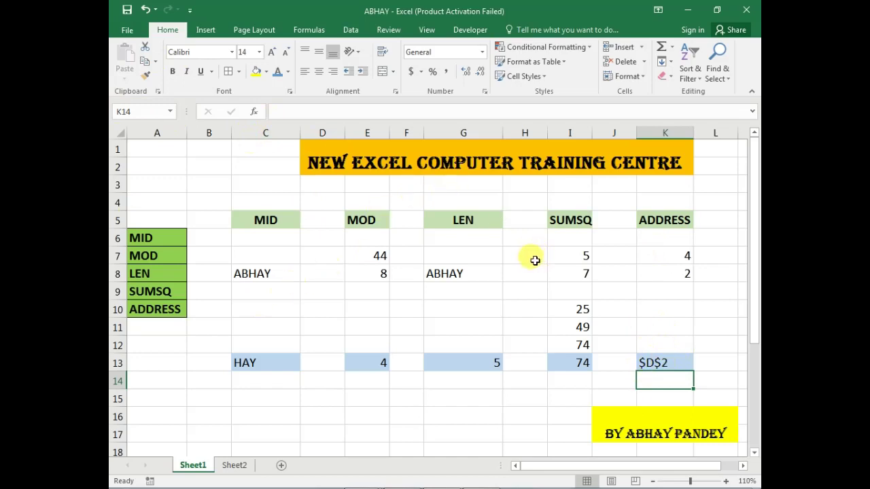
{"action": "left_click", "coordinate": [240, 465]}
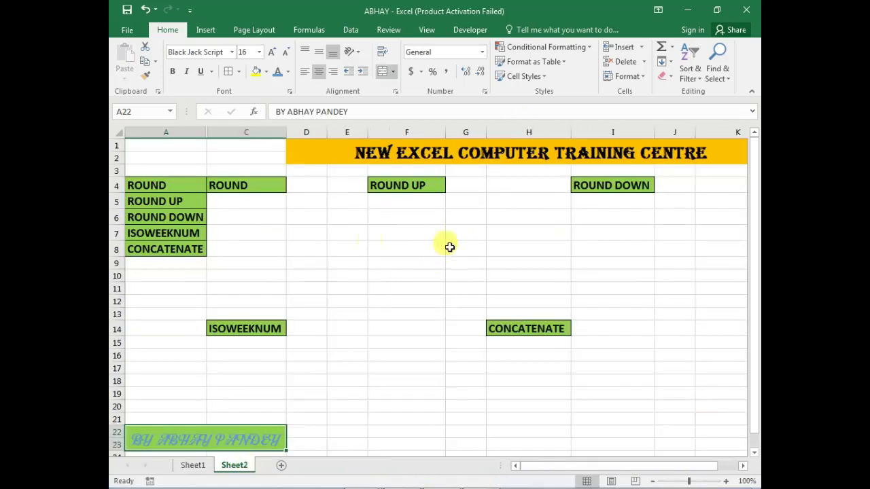
- On Sheet2, select the ROUND heading C4, then the yellow ROUND answer cell C11
{"action": "left_click", "coordinate": [264, 187]}
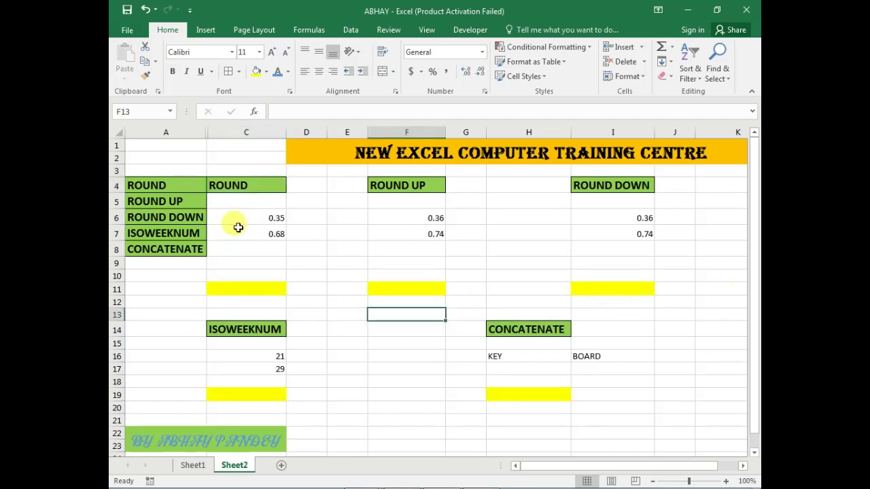
{"action": "left_click", "coordinate": [247, 287]}
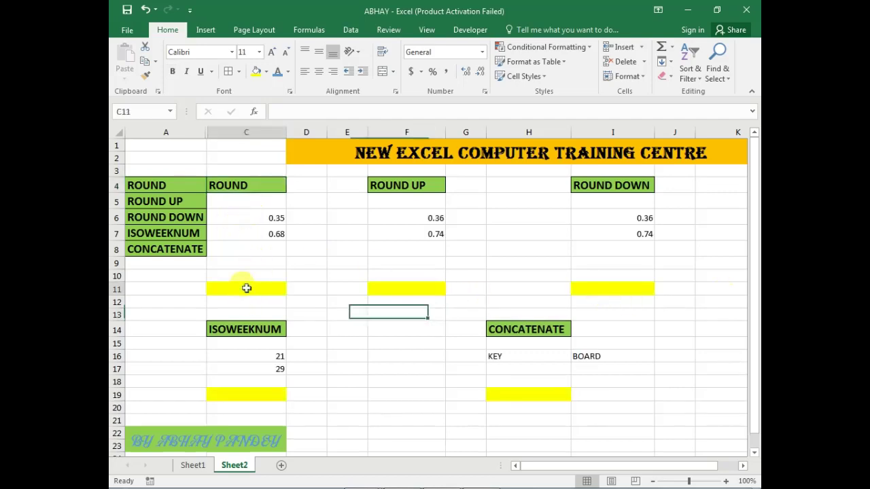
- Enter a first ROUND formula in C11 based on C6
{"action": "type", "text": "="}
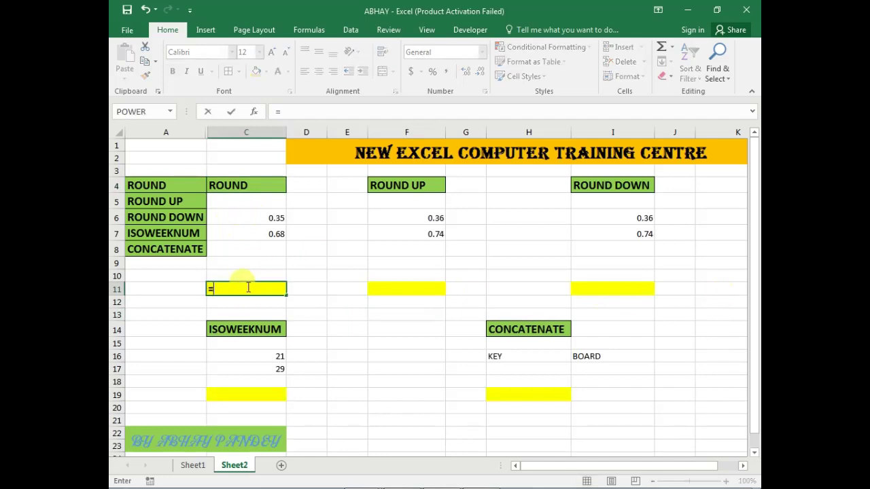
{"action": "type", "text": "ROUND("}
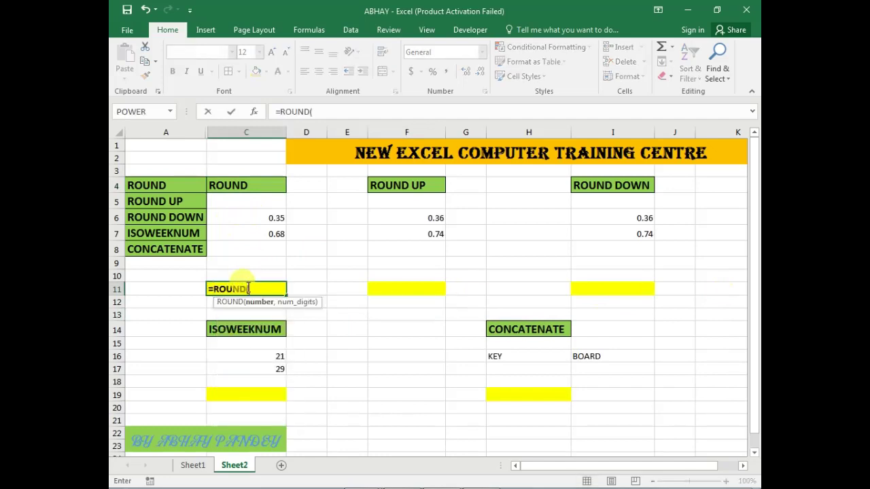
{"action": "left_click", "coordinate": [267, 219]}
{"action": "type", "text": ",0"}
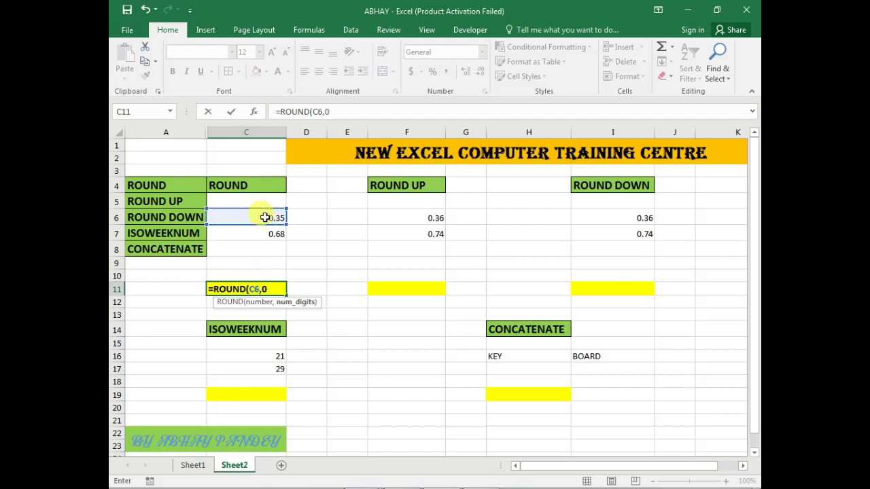
{"action": "key", "text": "Return"}
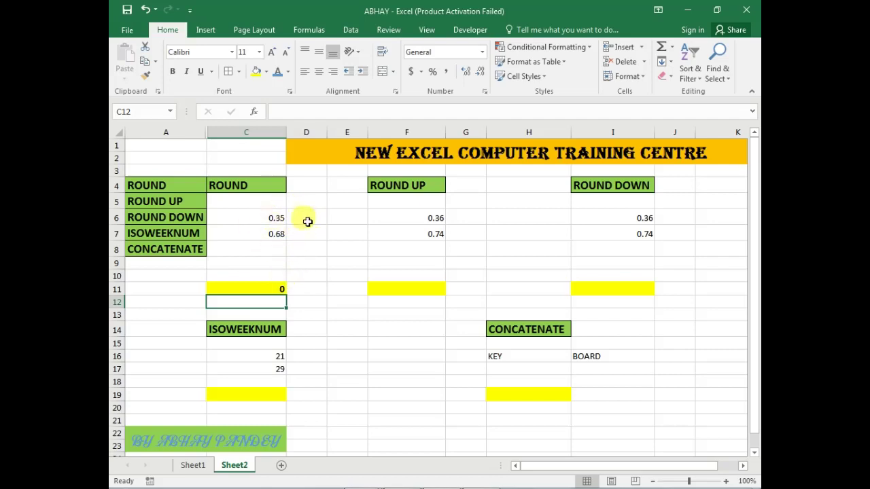
- Redo C11 as =ROUND(C7,0), rounding 0.68 to 1
{"action": "left_click", "coordinate": [279, 288]}
{"action": "key", "text": "F2"}
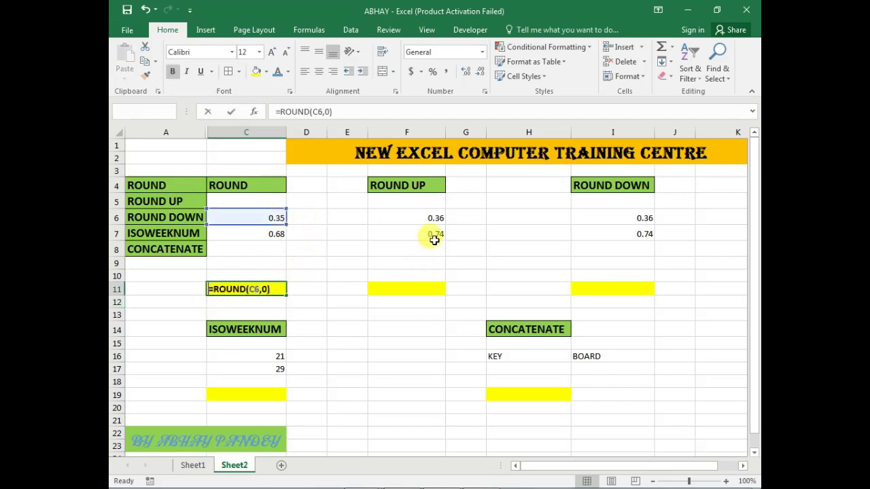
{"action": "key", "text": "BackSpace"}
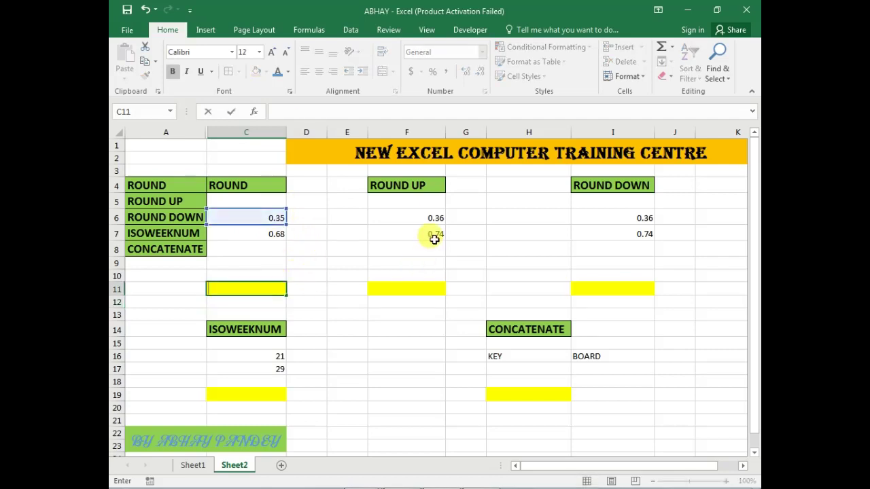
{"action": "type", "text": "=R"}
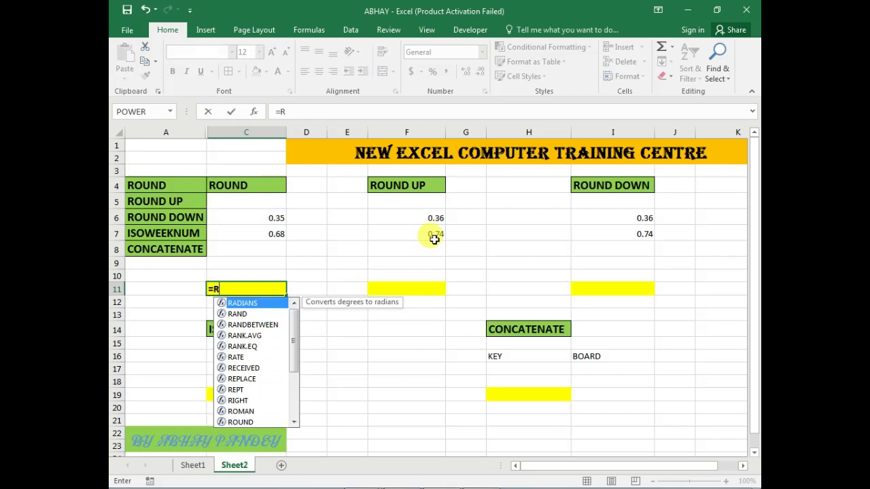
{"action": "type", "text": "OUND("}
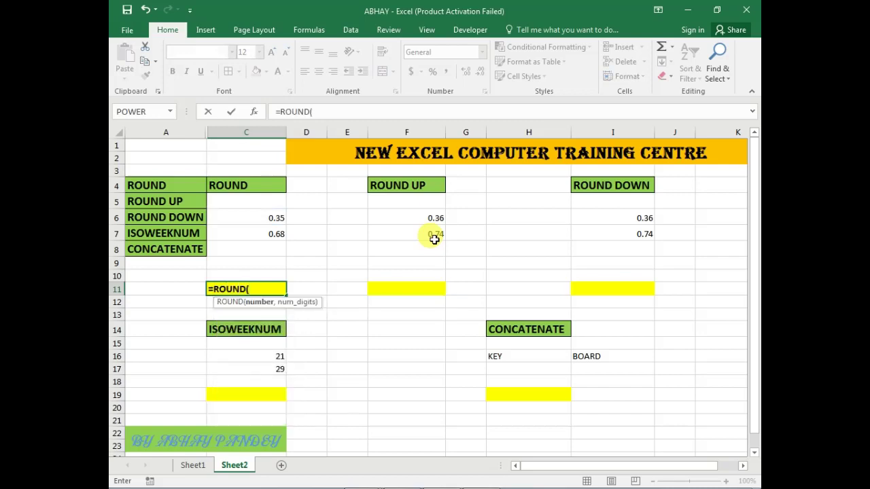
{"action": "left_click", "coordinate": [271, 231]}
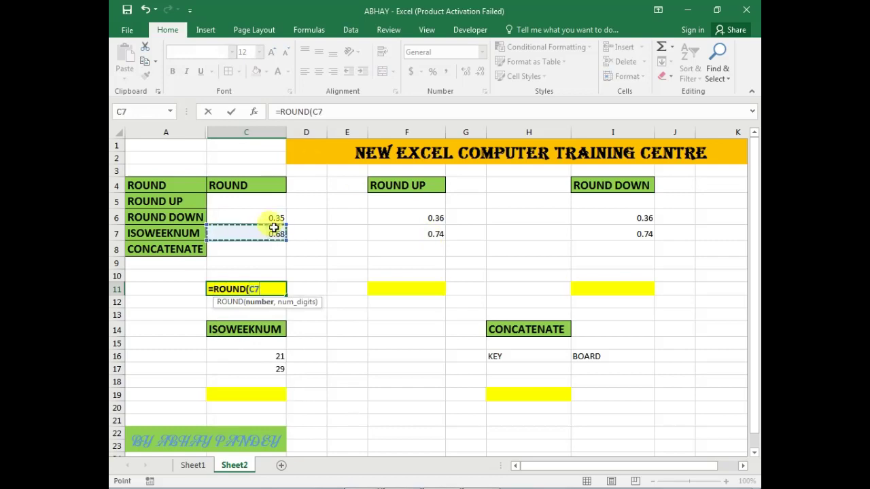
{"action": "type", "text": ",0"}
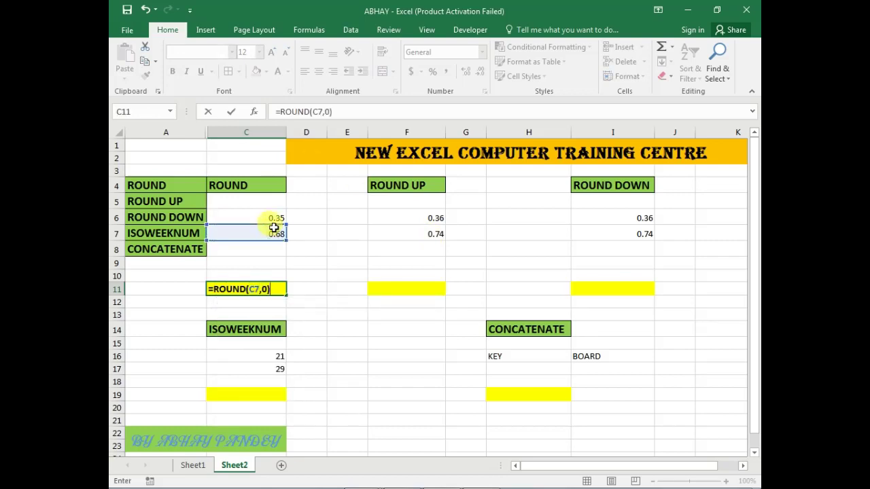
{"action": "key", "text": "Return"}
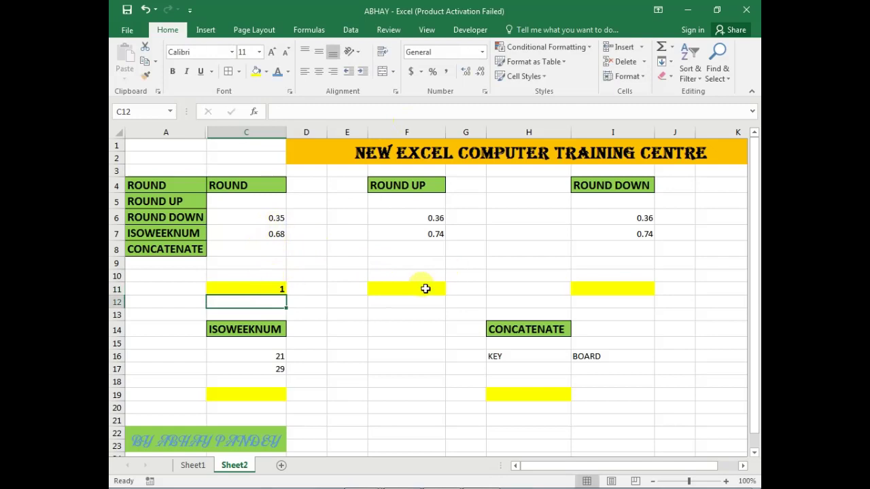
{"action": "left_click", "coordinate": [424, 289]}
- Enter a first ROUNDUP formula in F11 based on F6
{"action": "type", "text": "="}
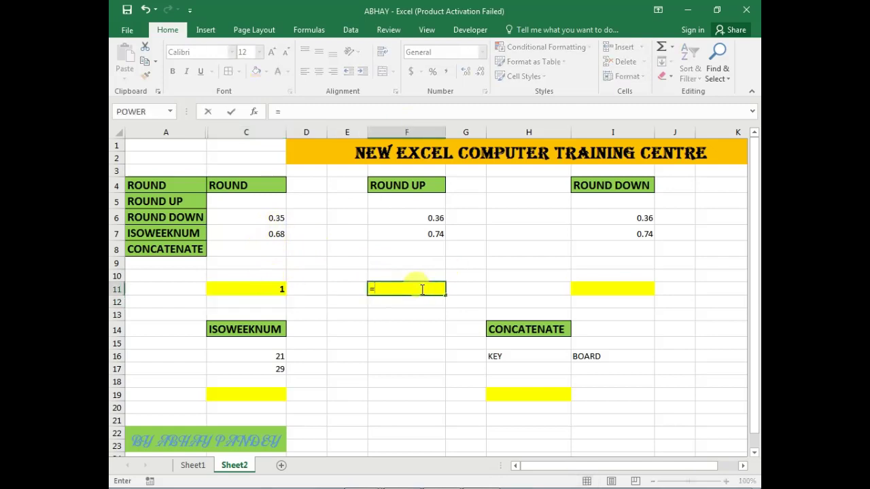
{"action": "type", "text": "ROUND"}
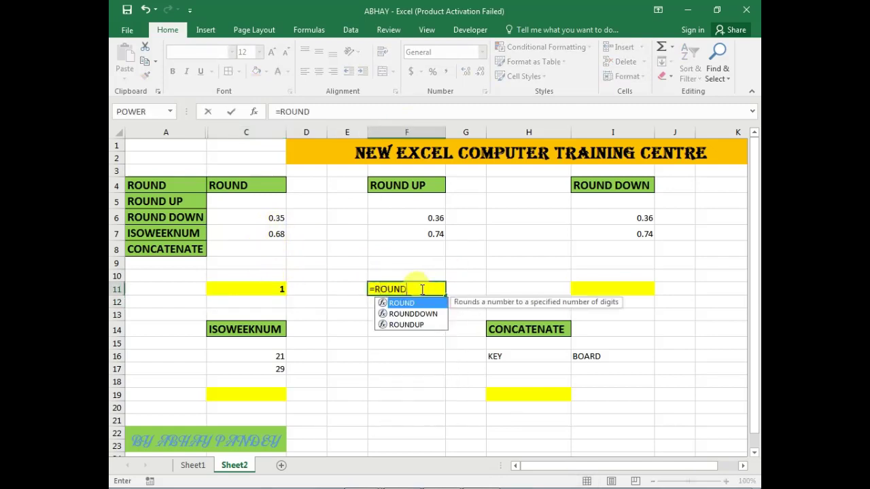
{"action": "type", "text": "UP("}
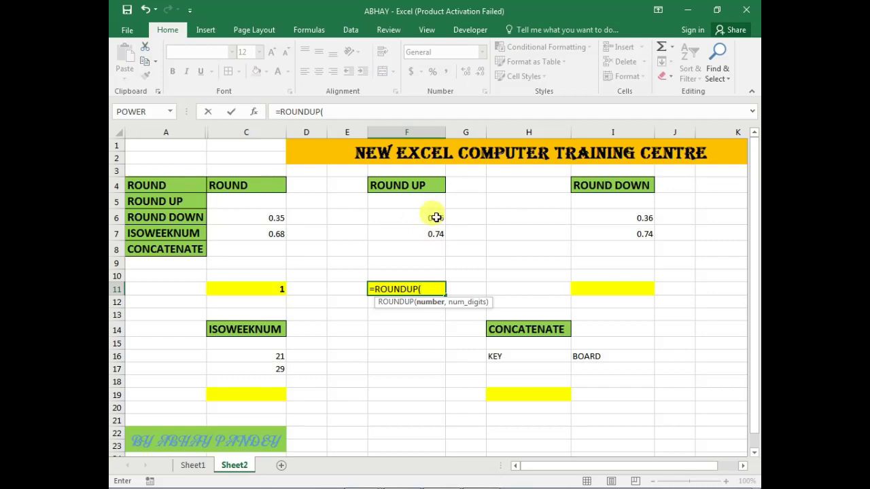
{"action": "left_click", "coordinate": [434, 218]}
{"action": "type", "text": ",0"}
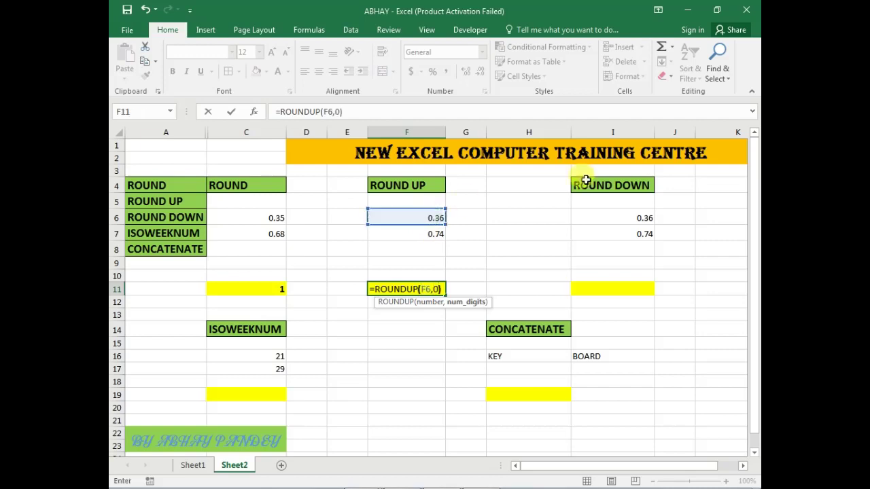
{"action": "key", "text": "Return"}
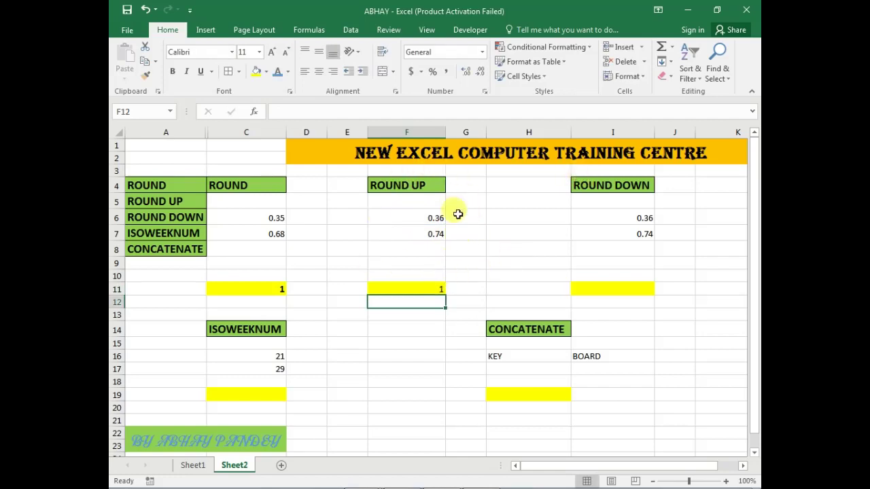
- Redo F11 as =ROUNDUP(F7,0), rounding 0.74 up to 1
{"action": "left_click", "coordinate": [435, 288]}
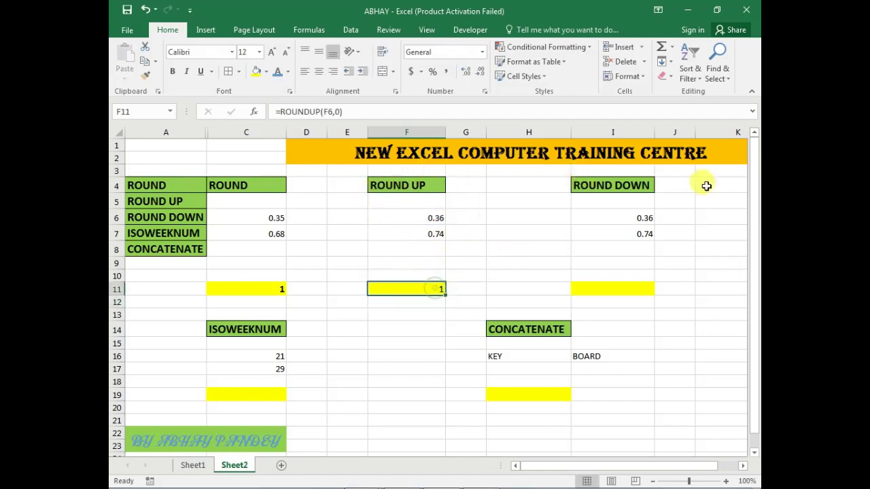
{"action": "key", "text": "F2"}
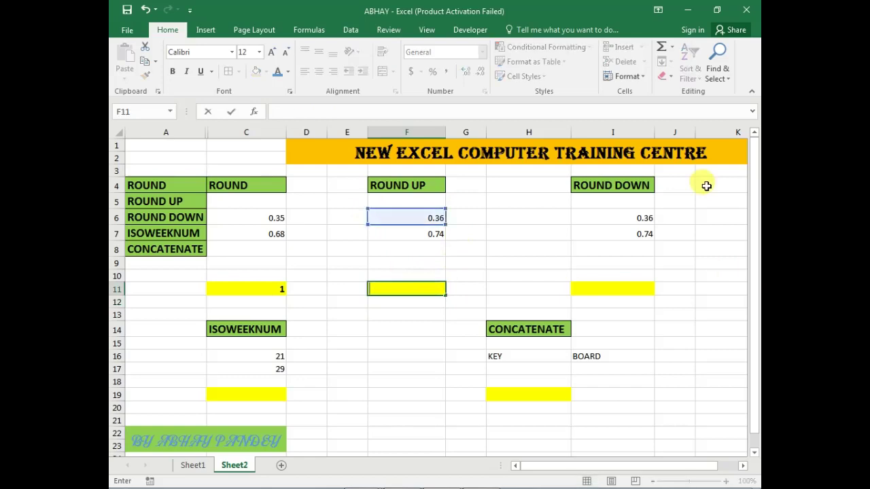
{"action": "type", "text": "=R"}
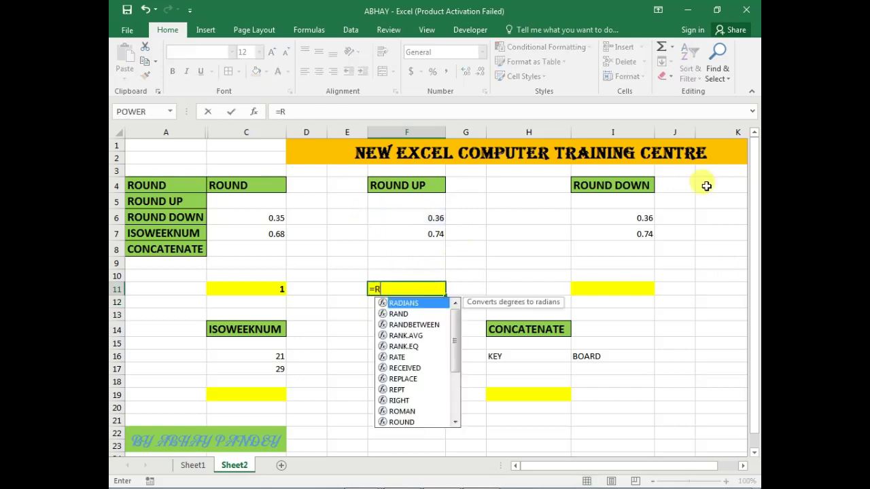
{"action": "type", "text": "OUNDUP("}
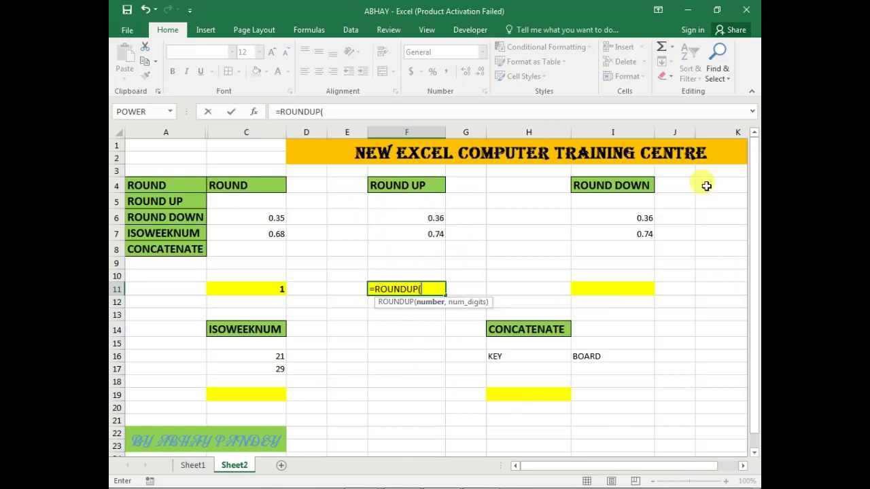
{"action": "left_click", "coordinate": [425, 232]}
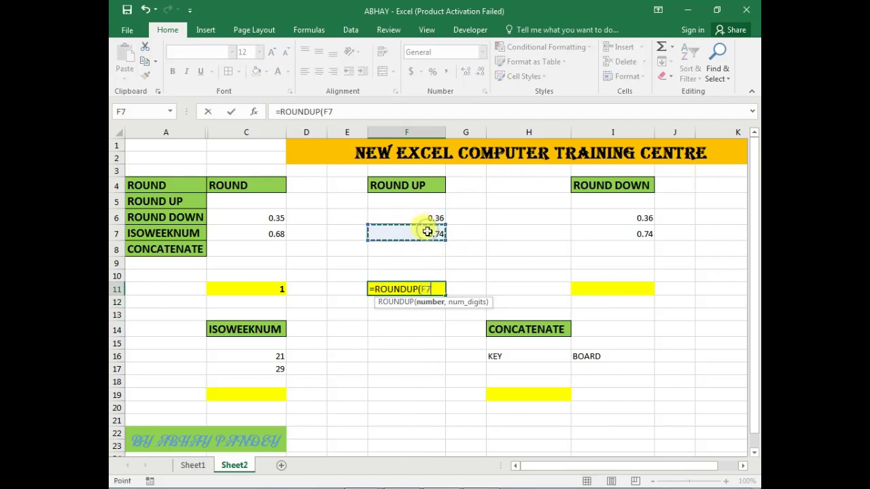
{"action": "type", "text": ",0"}
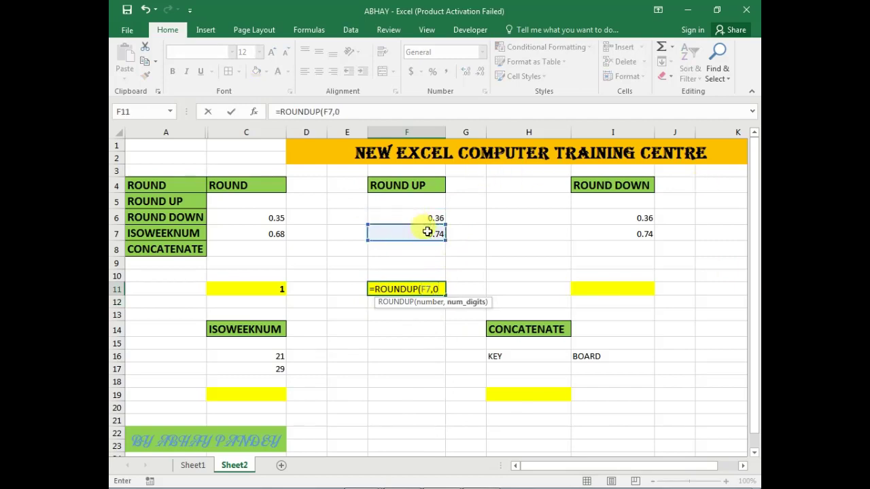
{"action": "key", "text": "Return"}
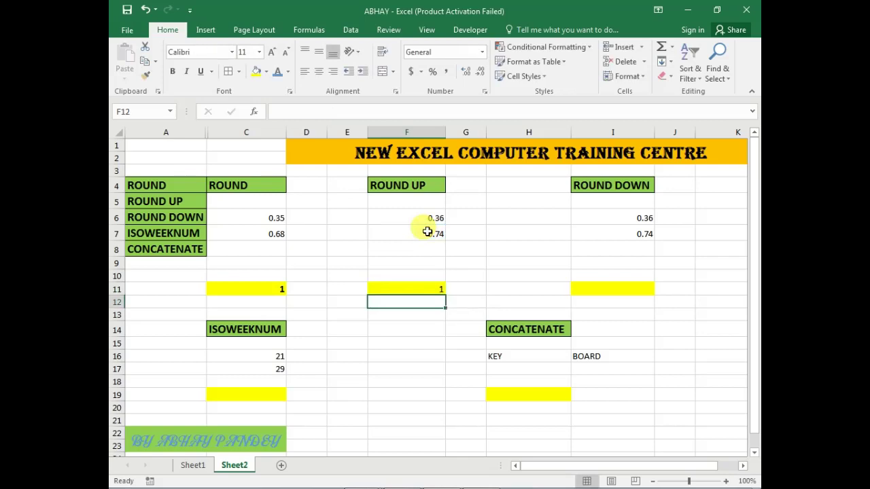
{"action": "left_click", "coordinate": [604, 285]}
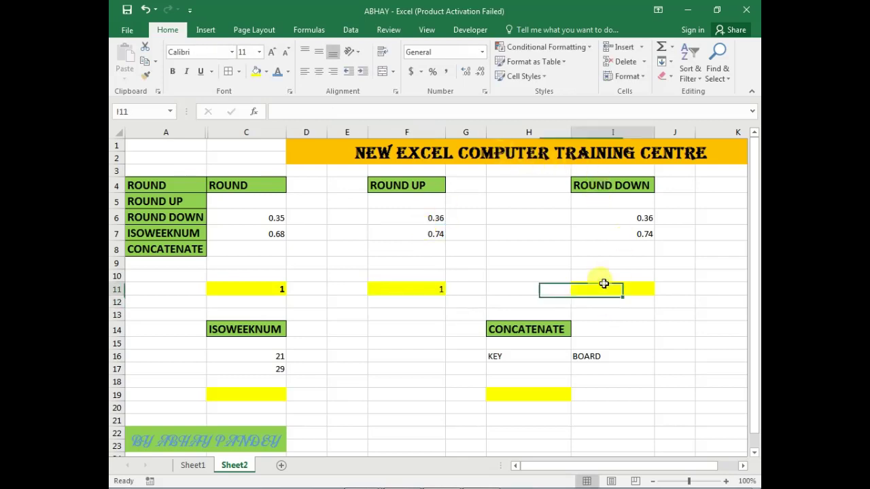
- Enter =ROUNDDOWN(I7,0) in I11, rounding 0.74 down to 0
{"action": "type", "text": "="}
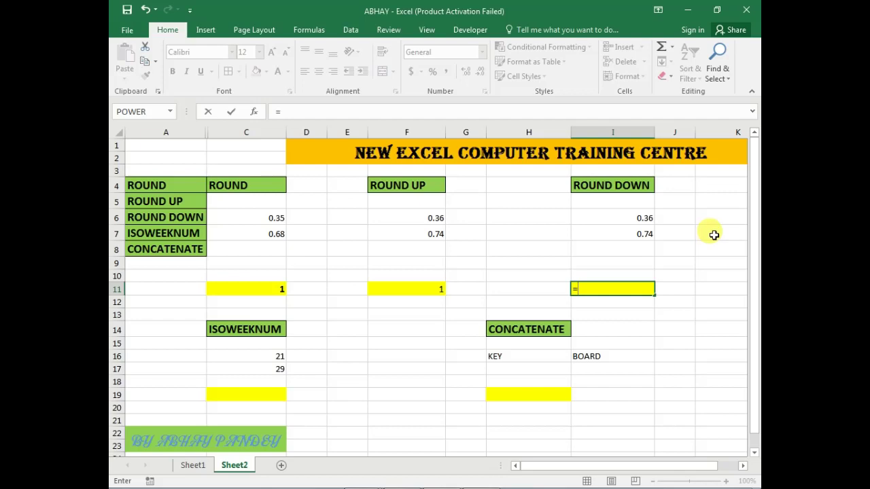
{"action": "type", "text": "ROUNDD"}
{"action": "key", "text": "Tab"}
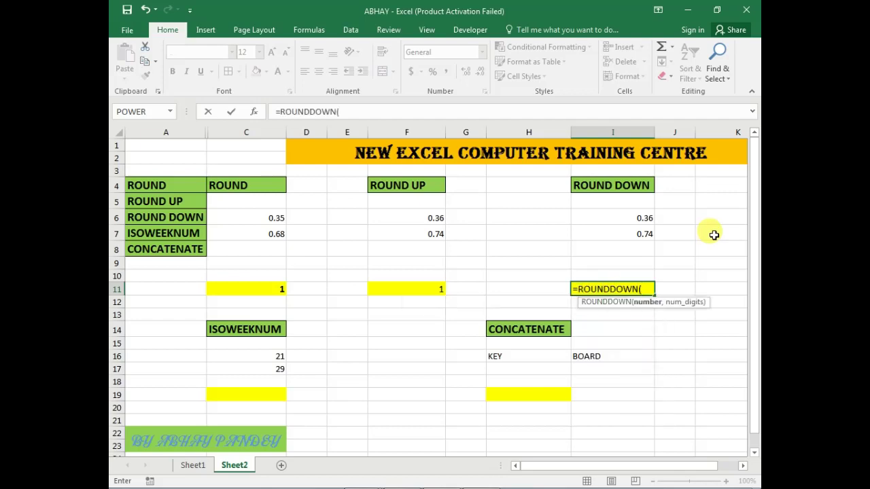
{"action": "left_click", "coordinate": [630, 234]}
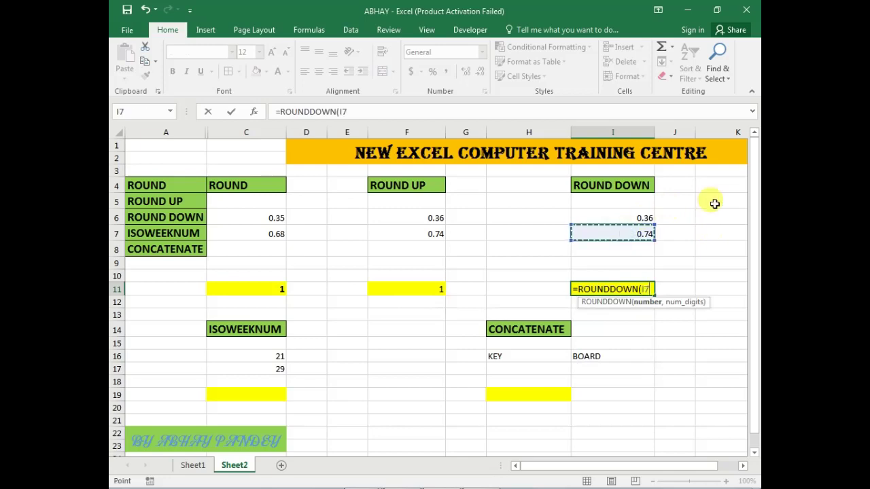
{"action": "type", "text": ",0"}
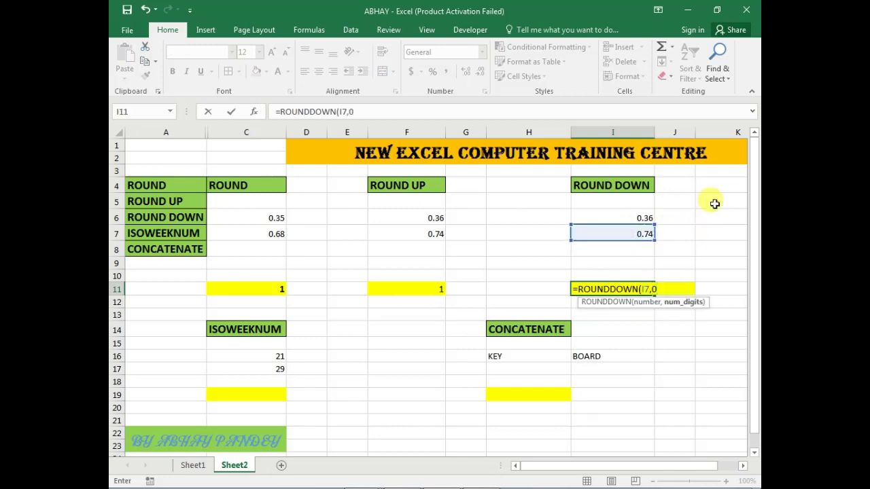
{"action": "key", "text": "Return"}
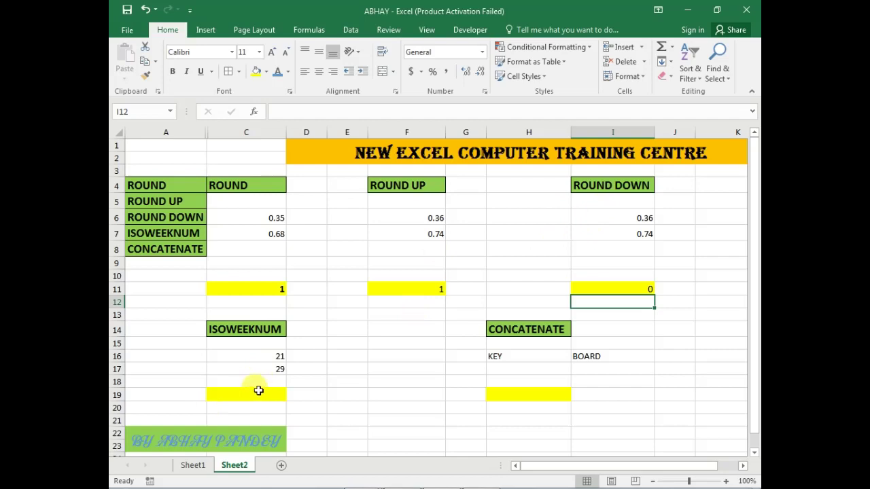
- Enter =ISOWEEKNUM(C16) in C19, returning week 3
{"action": "left_click", "coordinate": [261, 393]}
{"action": "type", "text": "="}
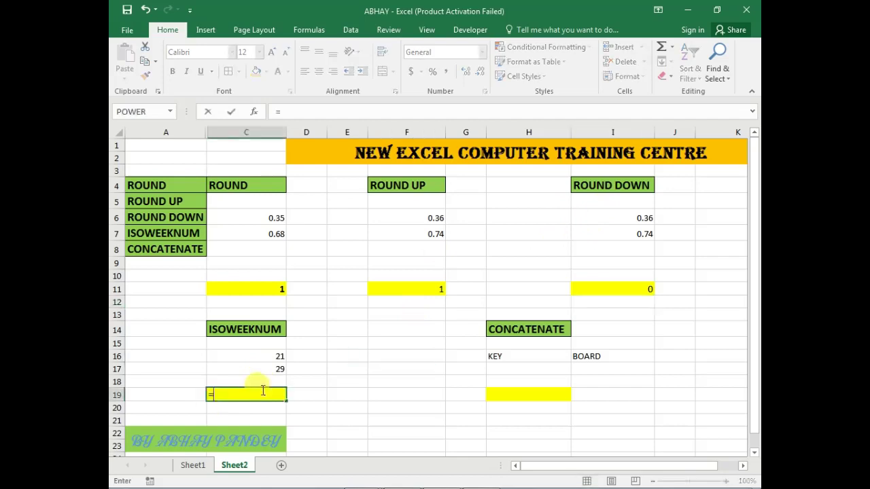
{"action": "type", "text": "IS"}
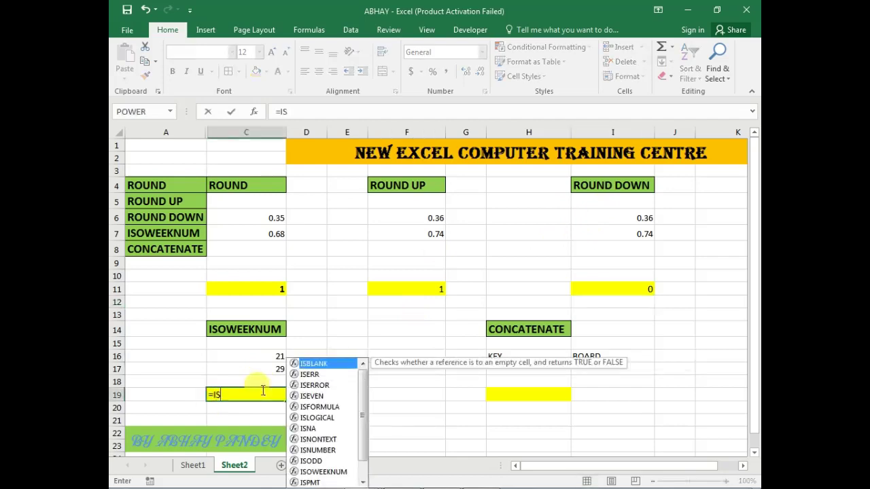
{"action": "type", "text": "OWE"}
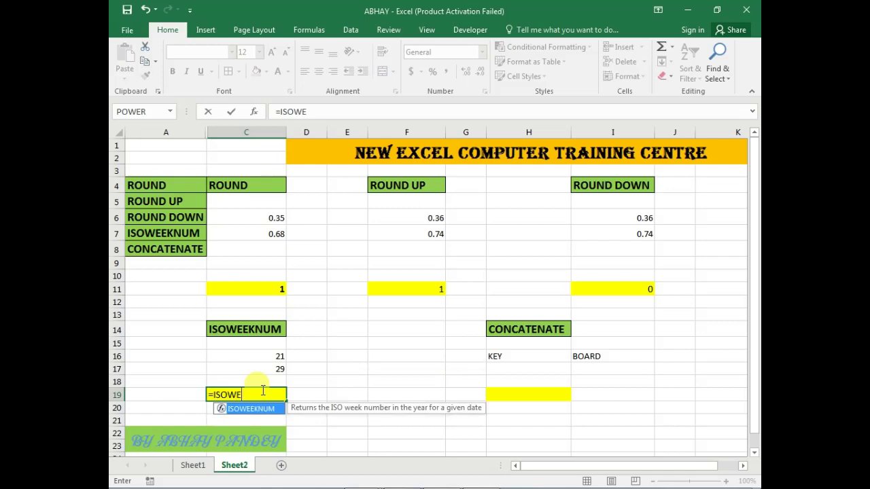
{"action": "key", "text": "Tab"}
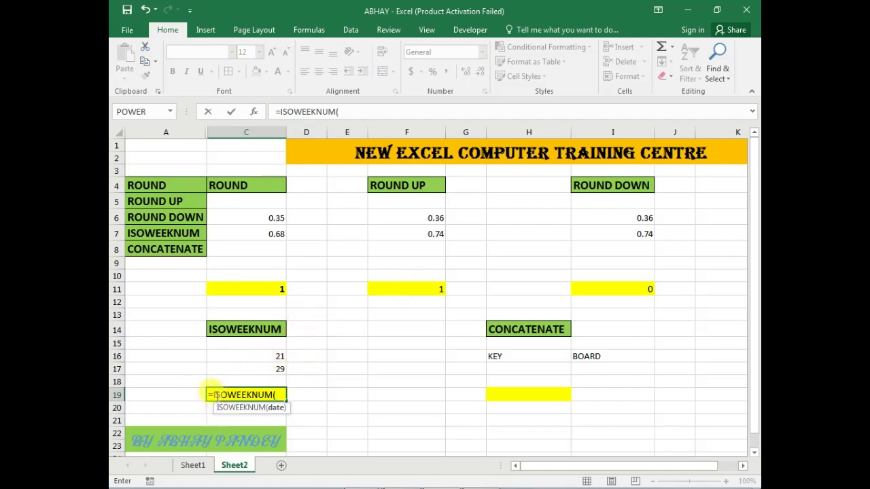
{"action": "left_click", "coordinate": [272, 357]}
{"action": "type", "text": ")"}
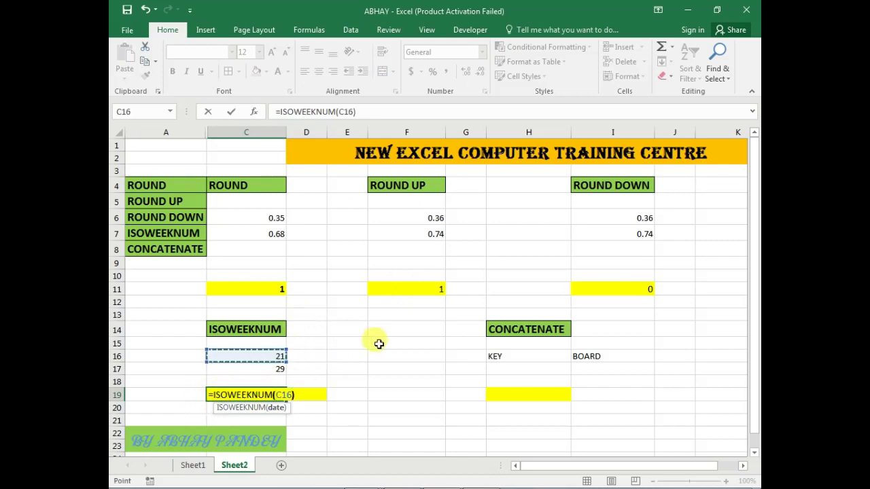
{"action": "key", "text": "Return"}
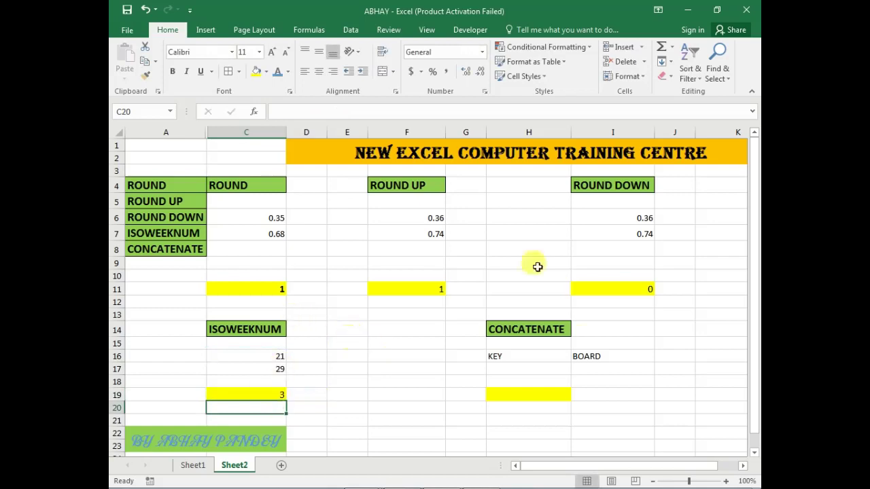
- Enter =CONCATENATE(H16,I16) in H19 to join KEY and BOARD into KEYBOARD
{"action": "left_click", "coordinate": [525, 395]}
{"action": "type", "text": "=CON"}
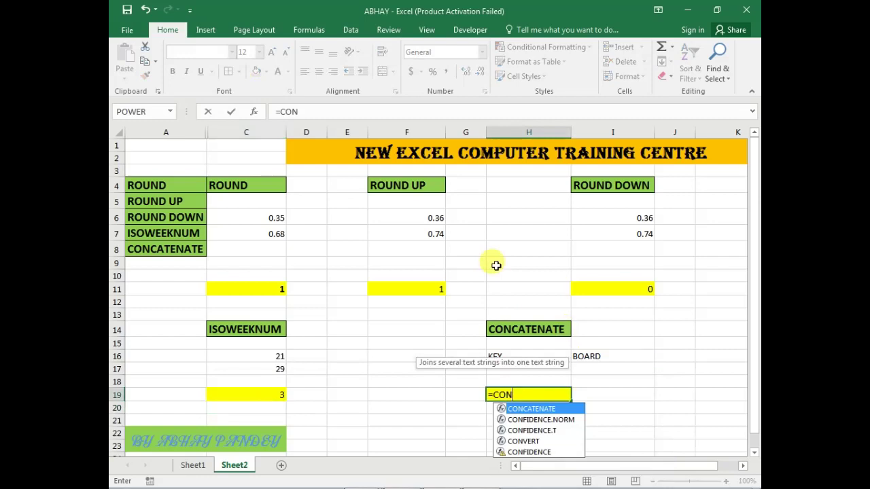
{"action": "key", "text": "Tab"}
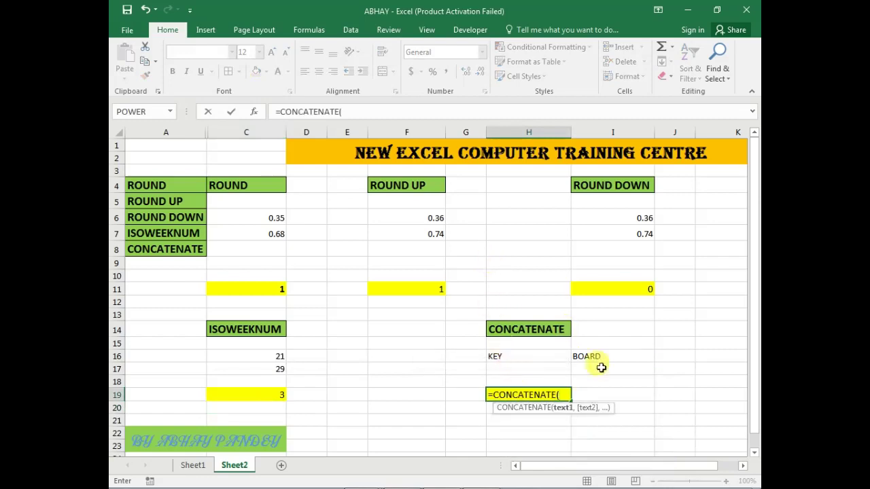
{"action": "left_click", "coordinate": [546, 353]}
{"action": "type", "text": ","}
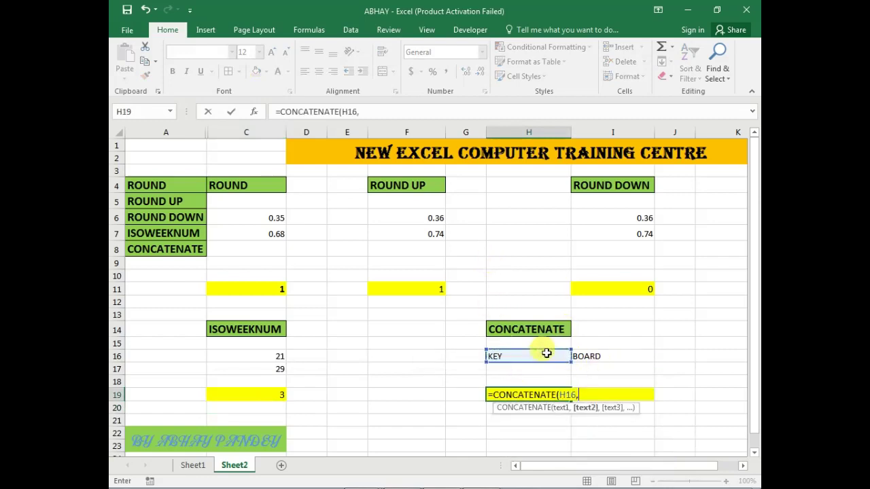
{"action": "left_click", "coordinate": [605, 356]}
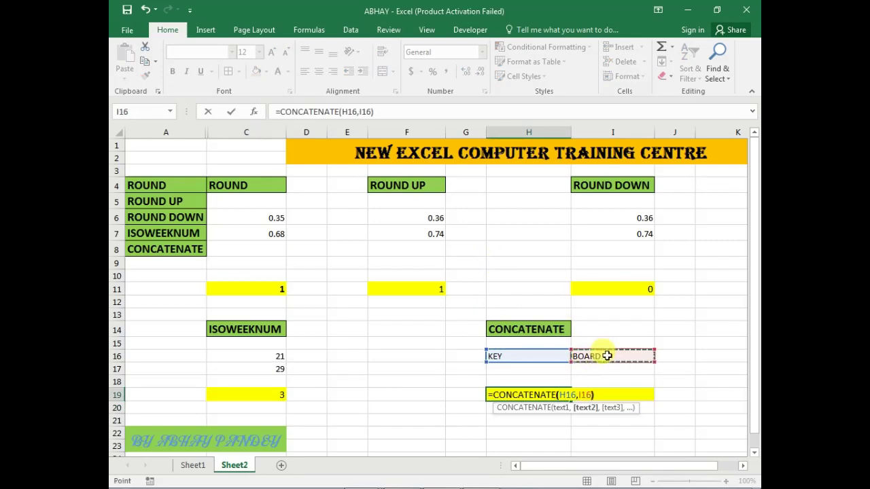
{"action": "type", "text": ")"}
{"action": "key", "text": "Return"}
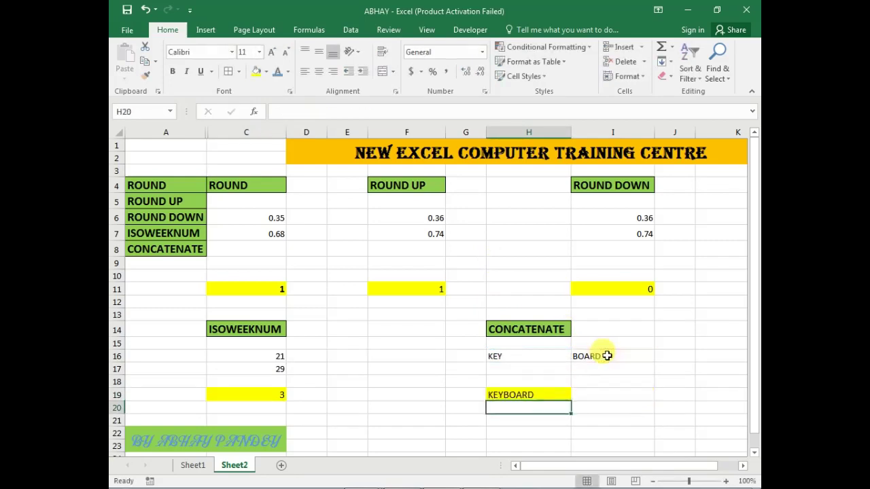